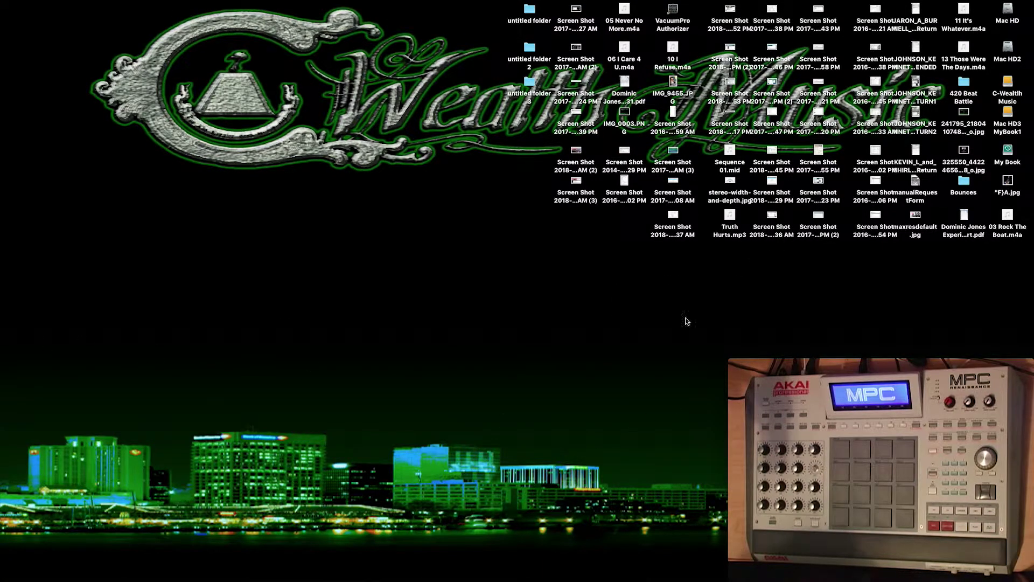
Launch Ableton Live and dismiss the activation message
mouse_move(485, 581)
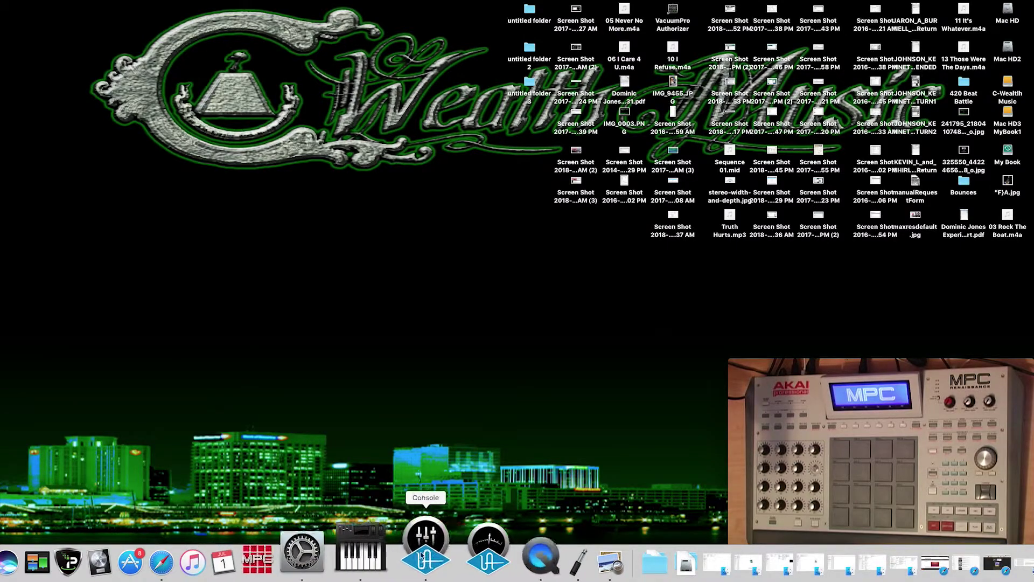
key(F4)
click(732, 448)
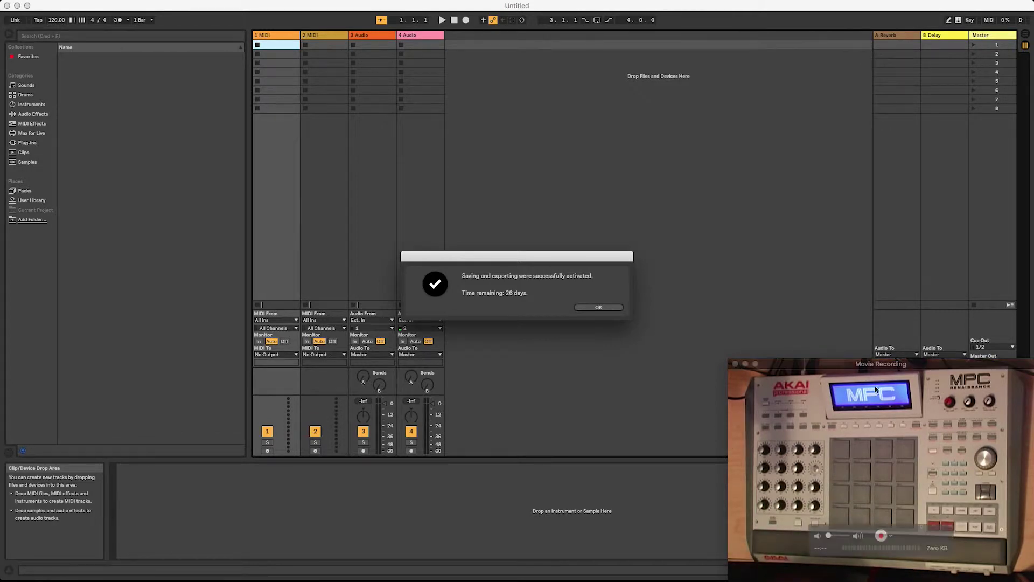
click(600, 308)
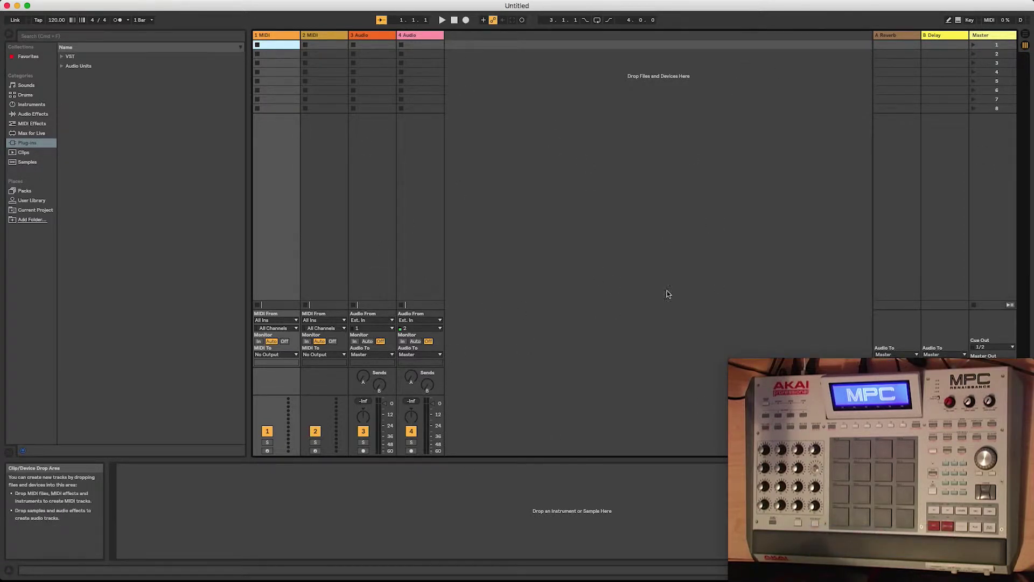
Load the MPC VST plug-in on the first MIDI track and switch to Arrangement View
mouse_move(803, 453)
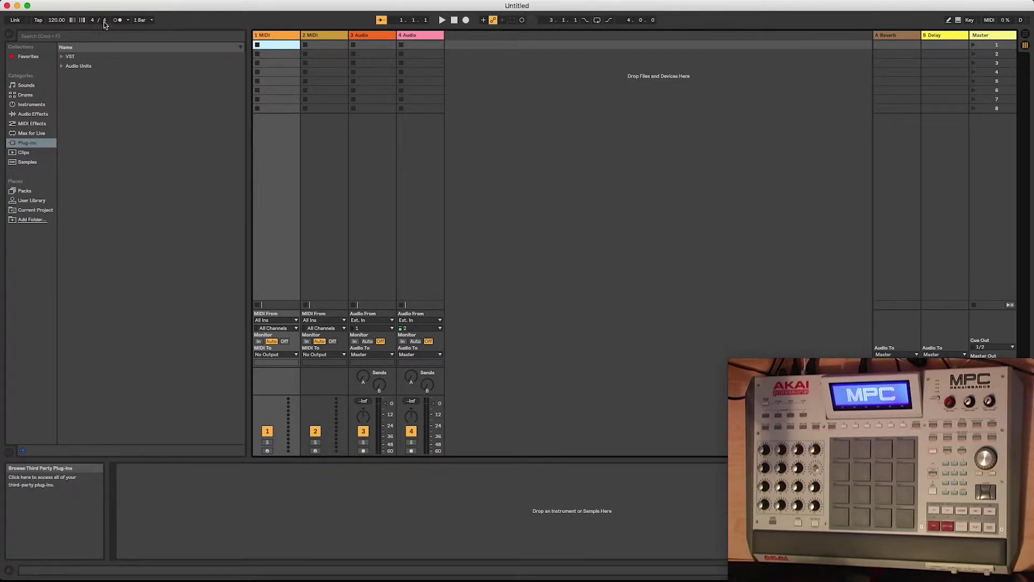
click(61, 57)
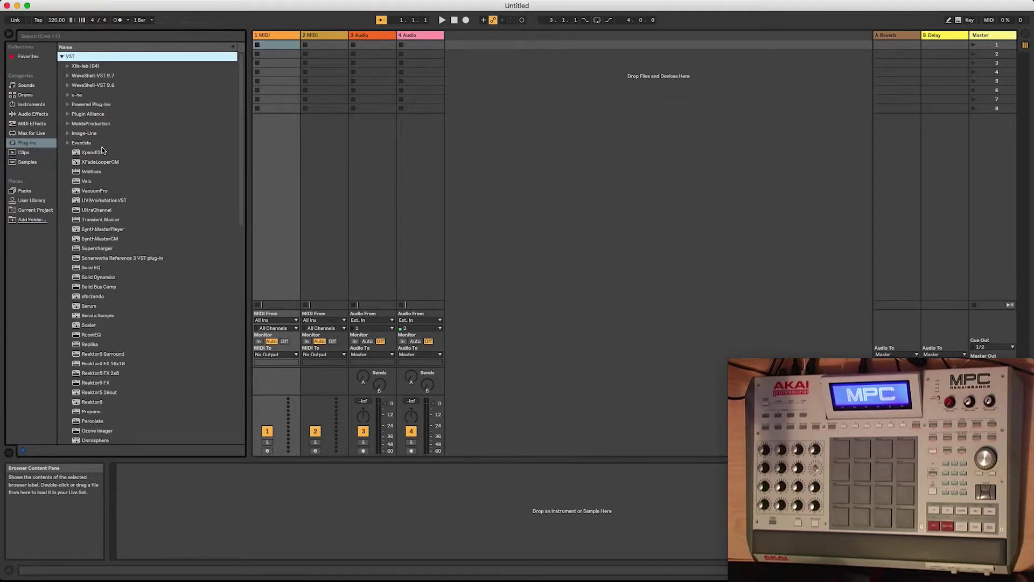
scroll(119, 307, down, 10)
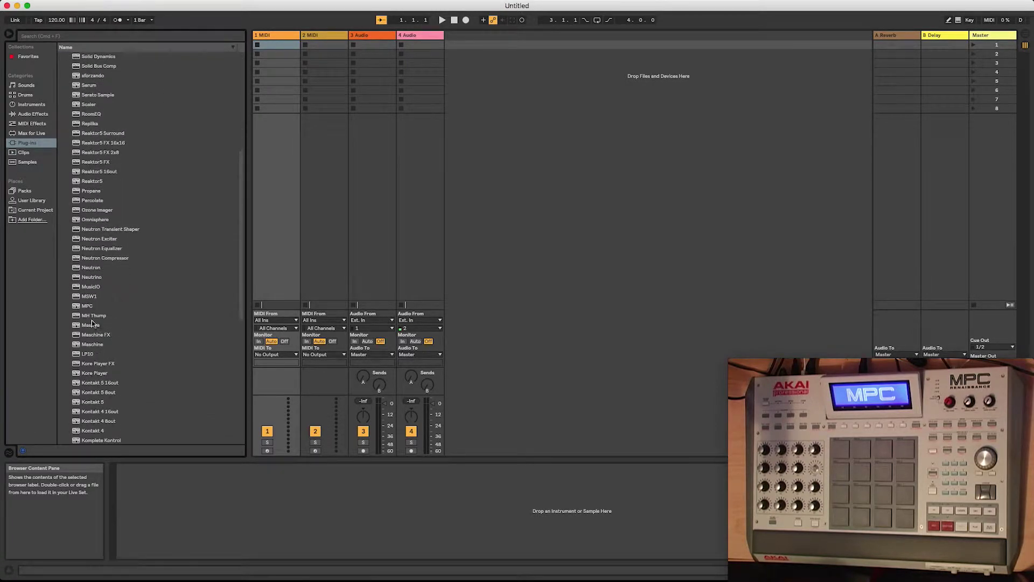
click(86, 306)
double_click(84, 306)
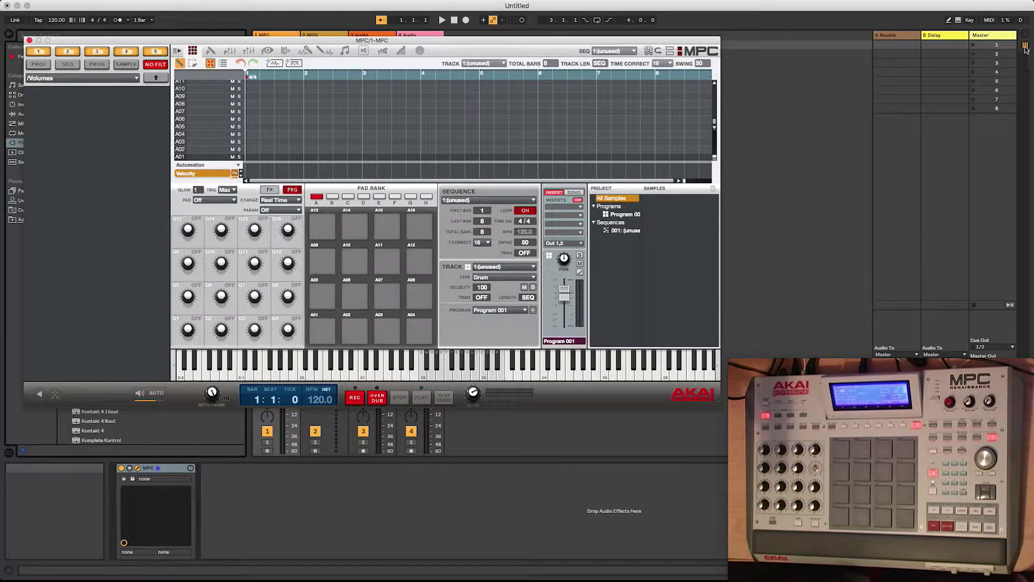
key(Tab)
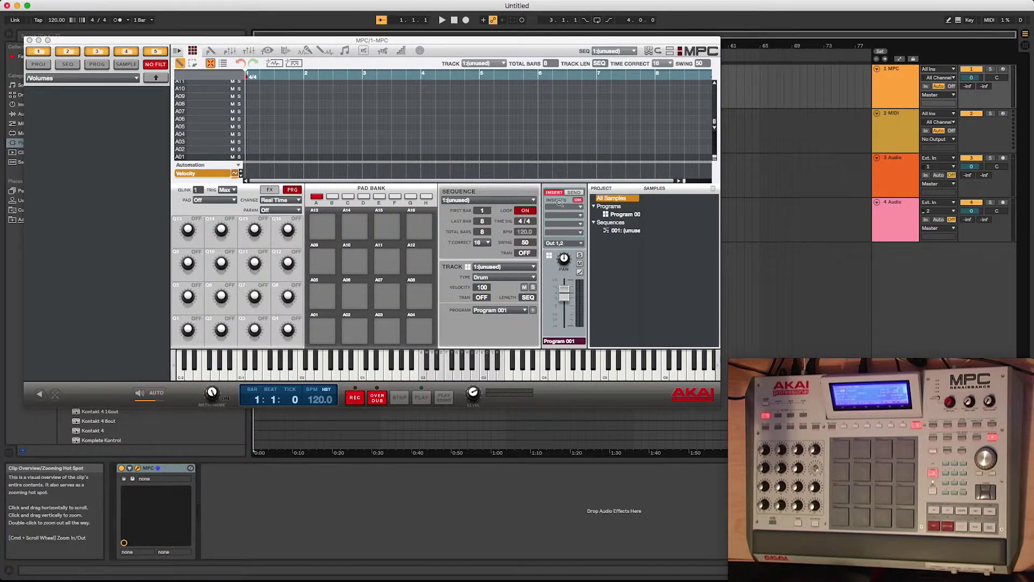
Open the MPC Kits folder on the Mac HD2 drive in the MPC plug-in's file browser
click(137, 78)
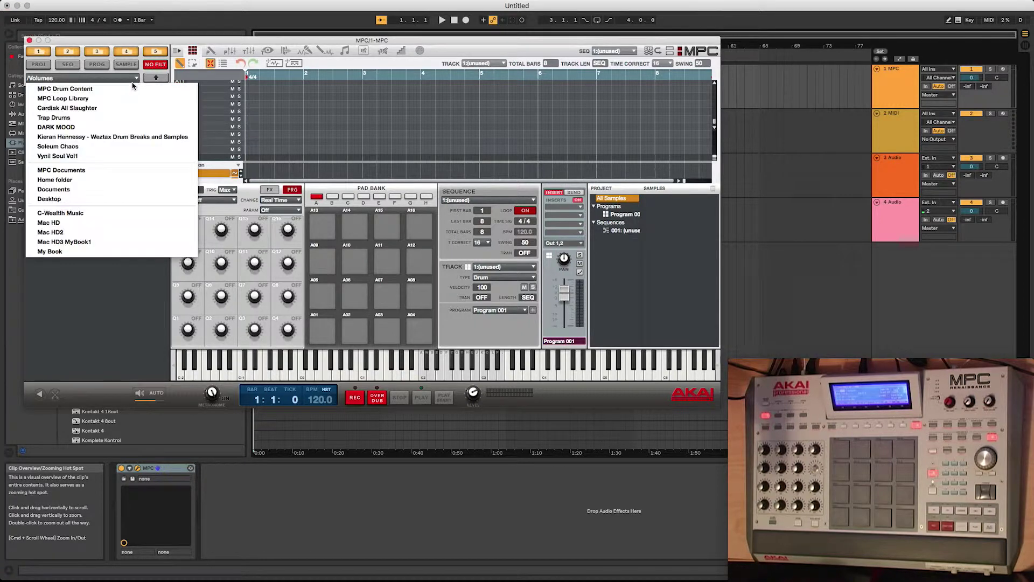
click(83, 231)
scroll(81, 305, down, 2)
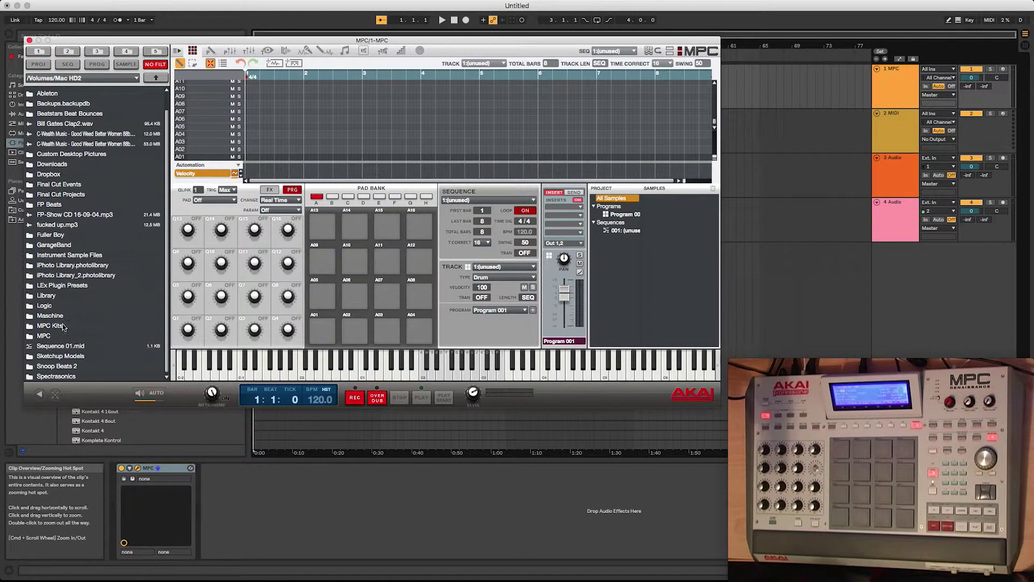
click(55, 327)
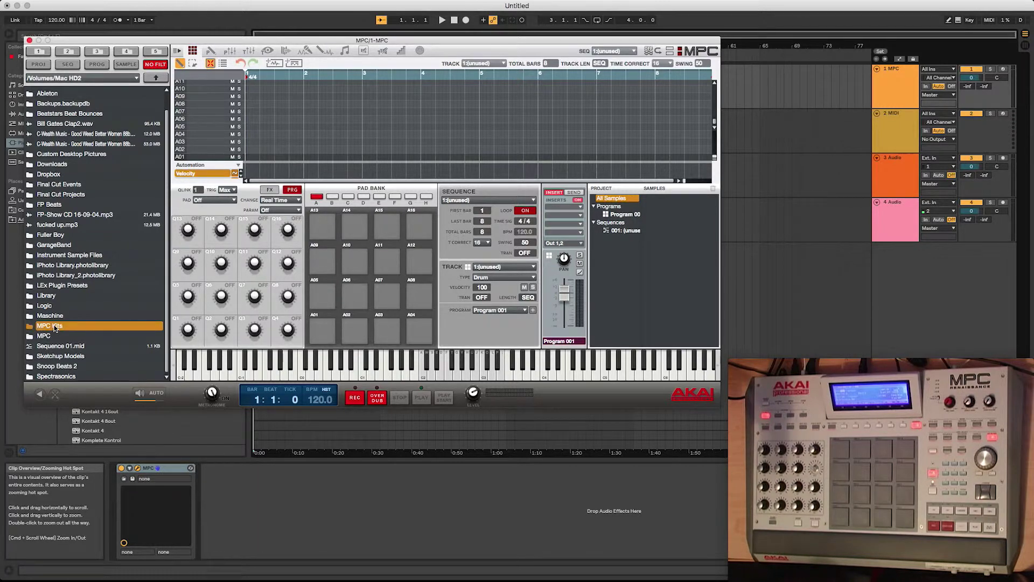
double_click(55, 326)
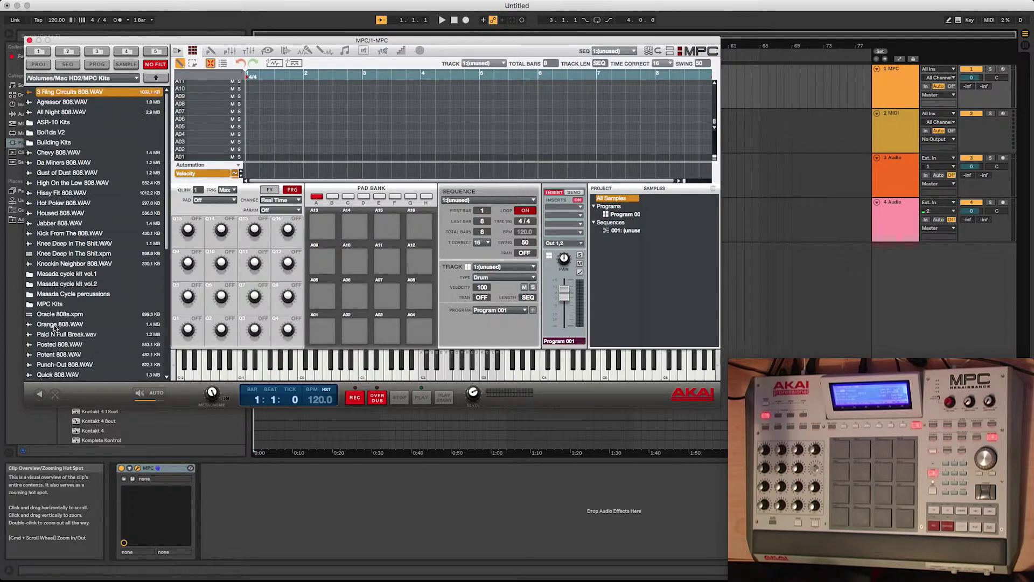
Filter the file browser to programs and load Baby Thug Street Kit.xpm from the nested MPC Kits folder
click(97, 64)
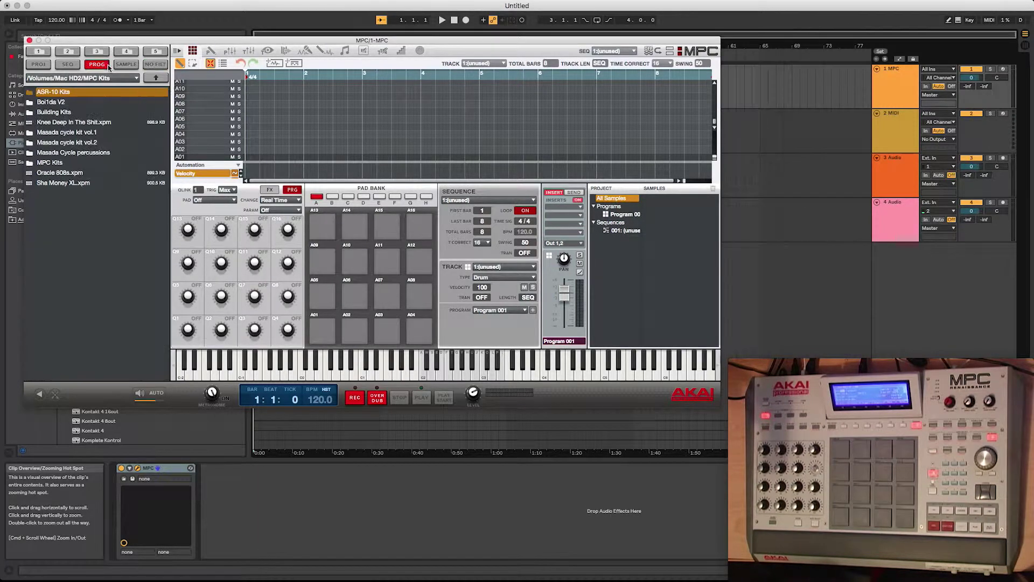
double_click(58, 165)
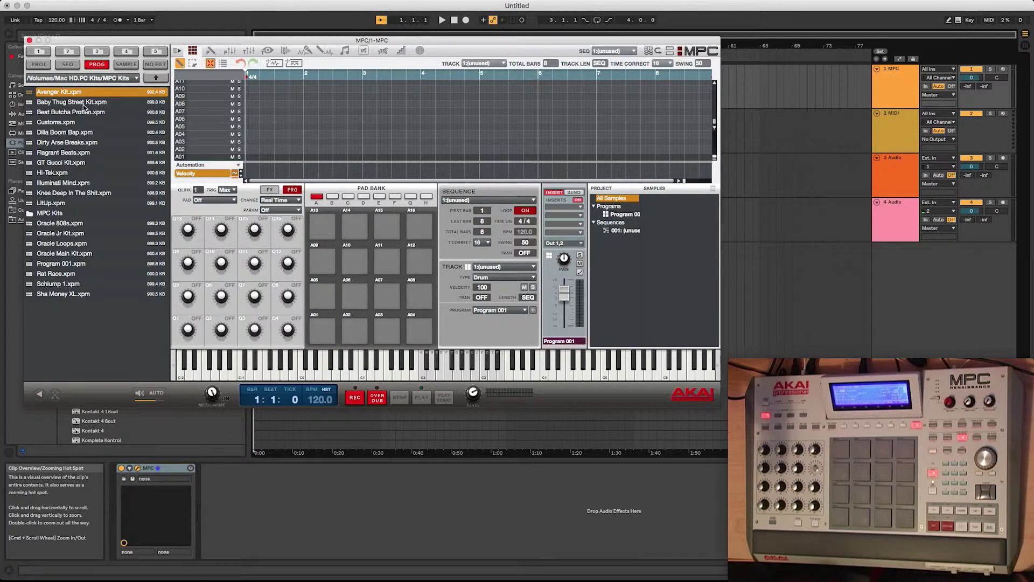
double_click(84, 102)
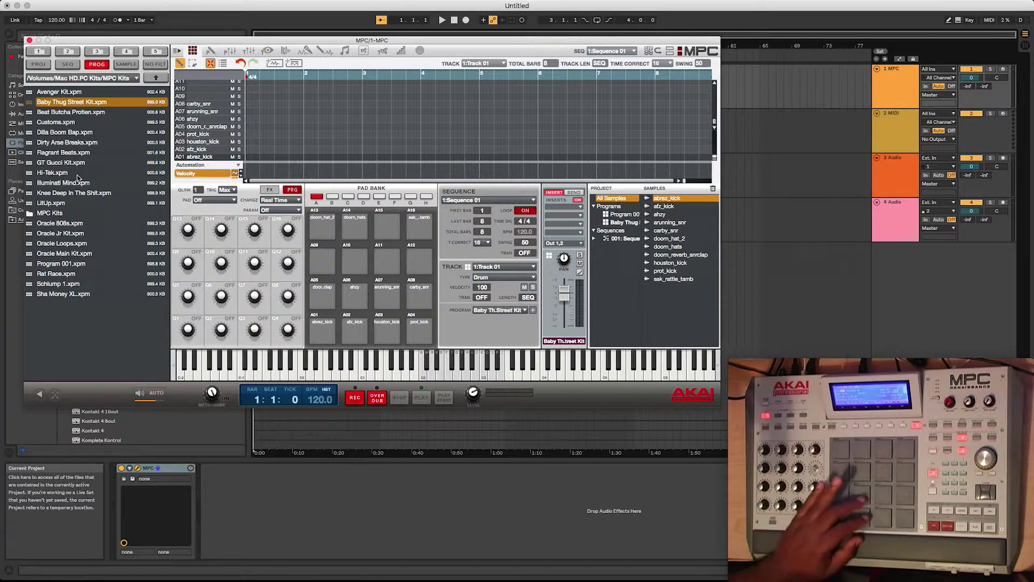
Navigate the MPC file browser to Mac HD2 > Instrument Sample Files > MPC Content > Content
click(39, 65)
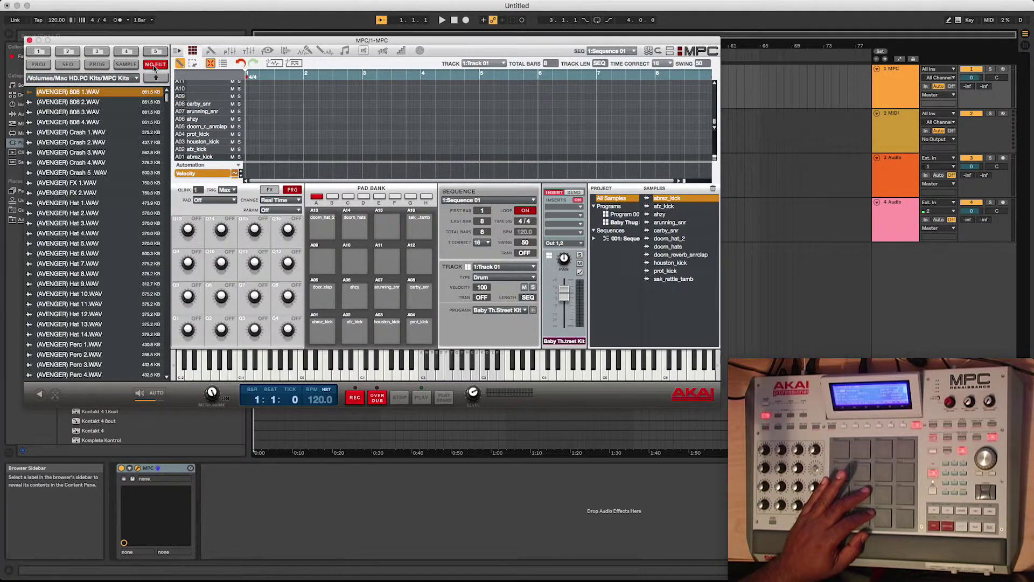
click(36, 69)
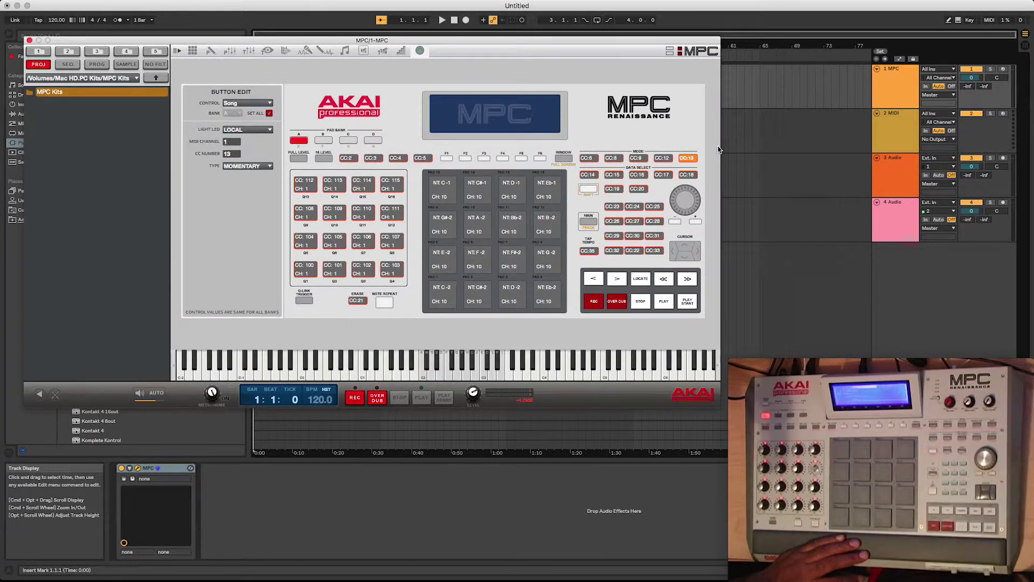
click(135, 79)
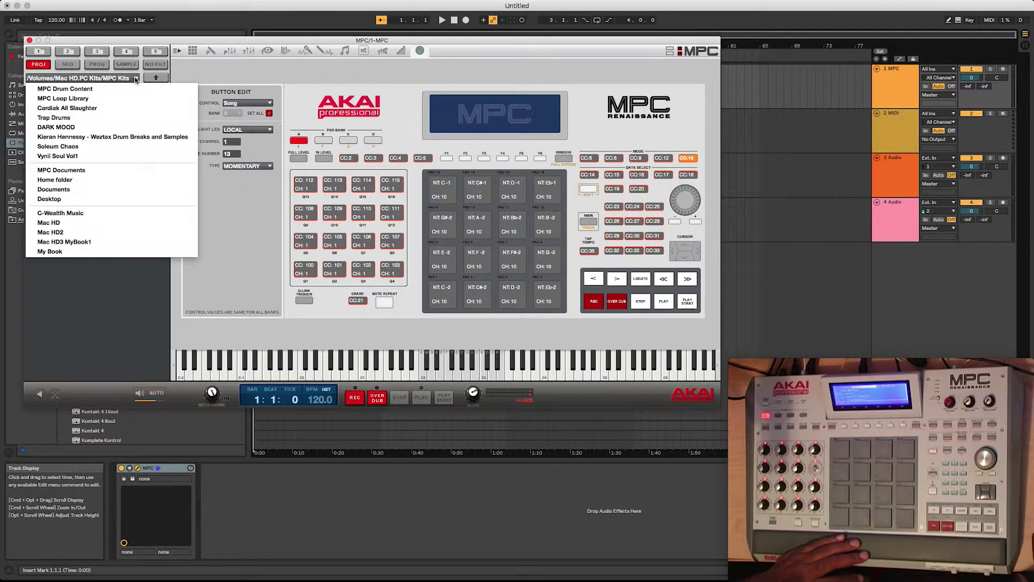
click(115, 233)
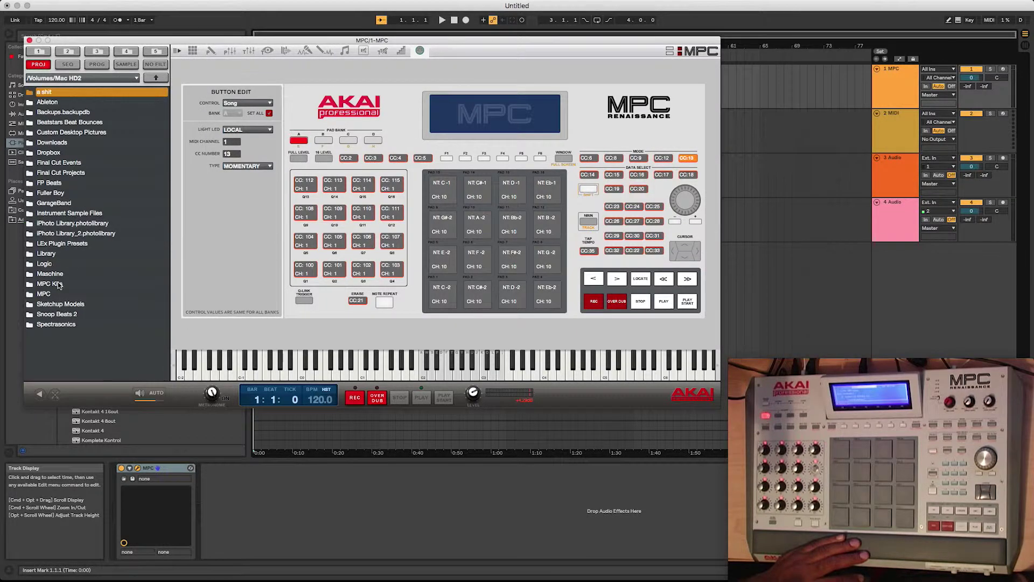
click(45, 295)
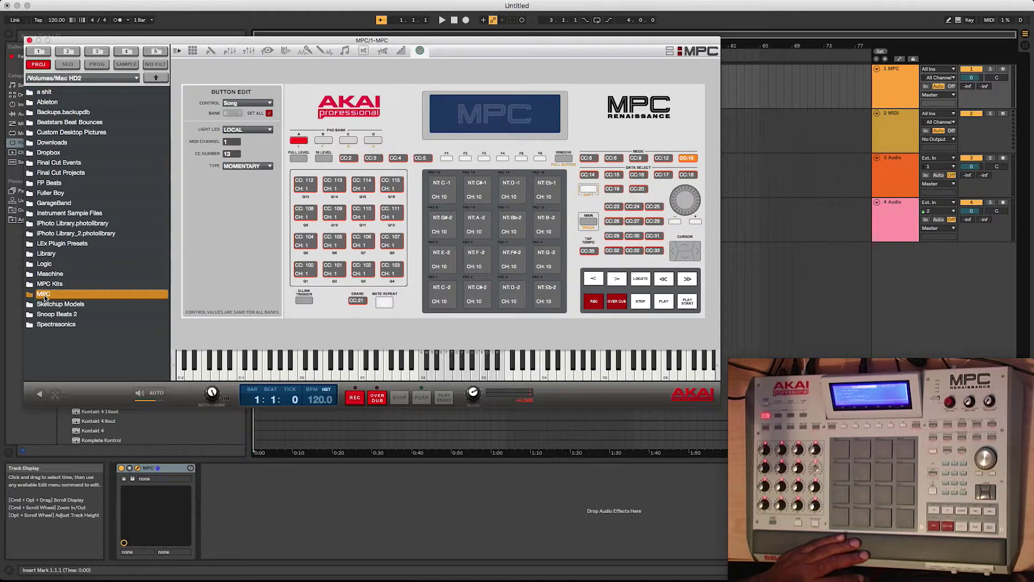
double_click(82, 213)
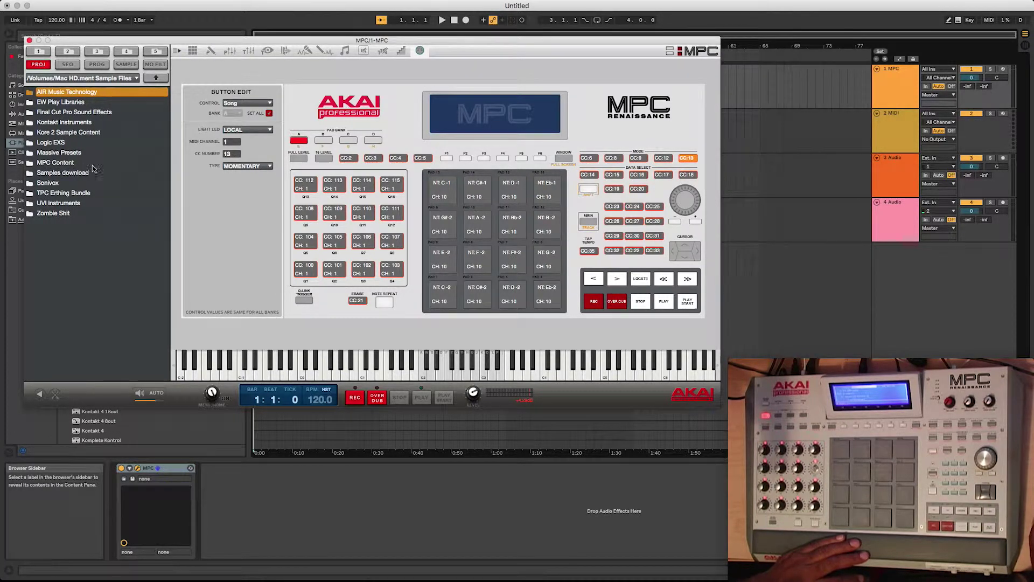
double_click(68, 163)
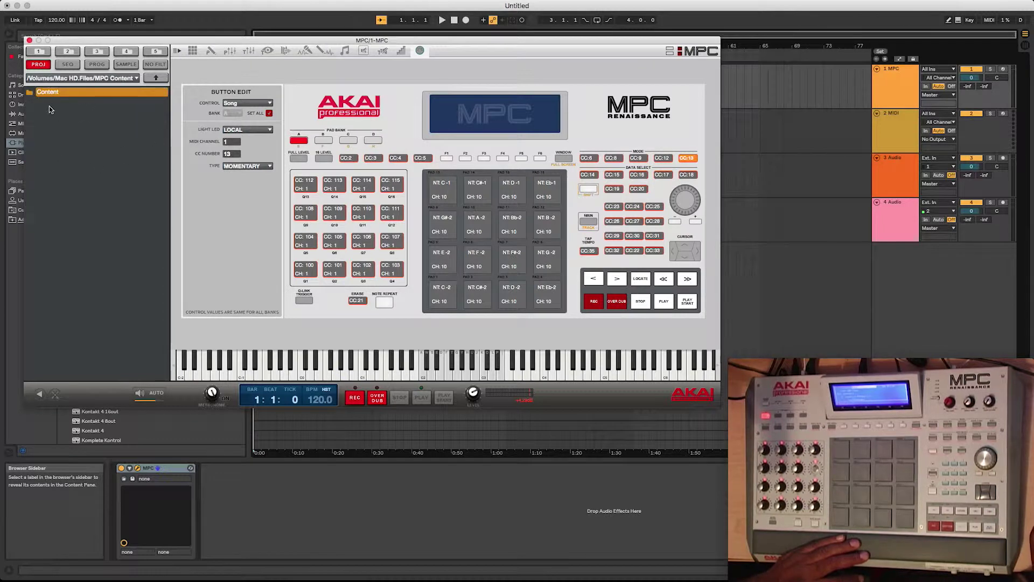
double_click(48, 92)
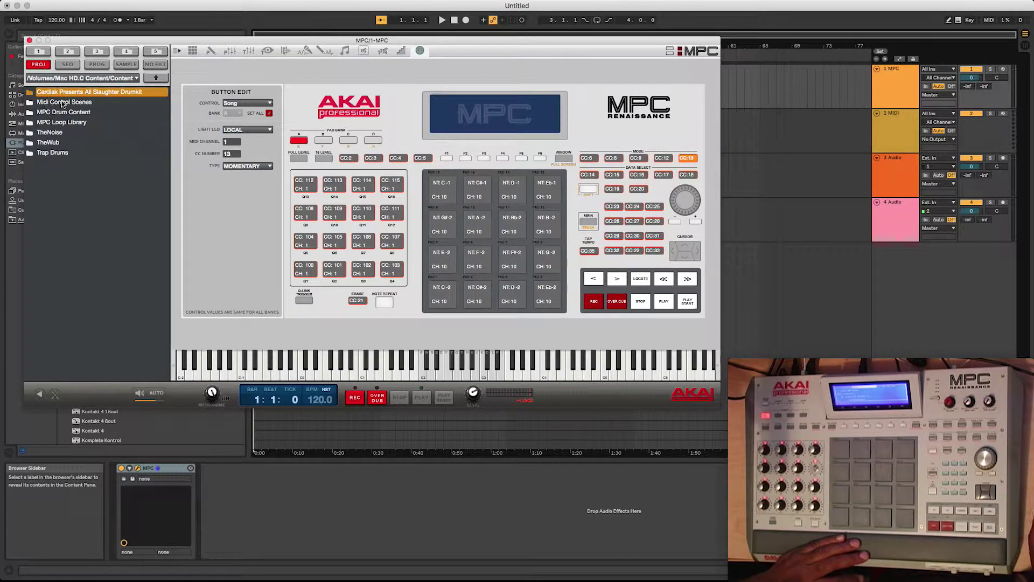
Open the Midi Control Scenes folder, show all file types, and load the Classic MPC.mcn control scene
double_click(86, 103)
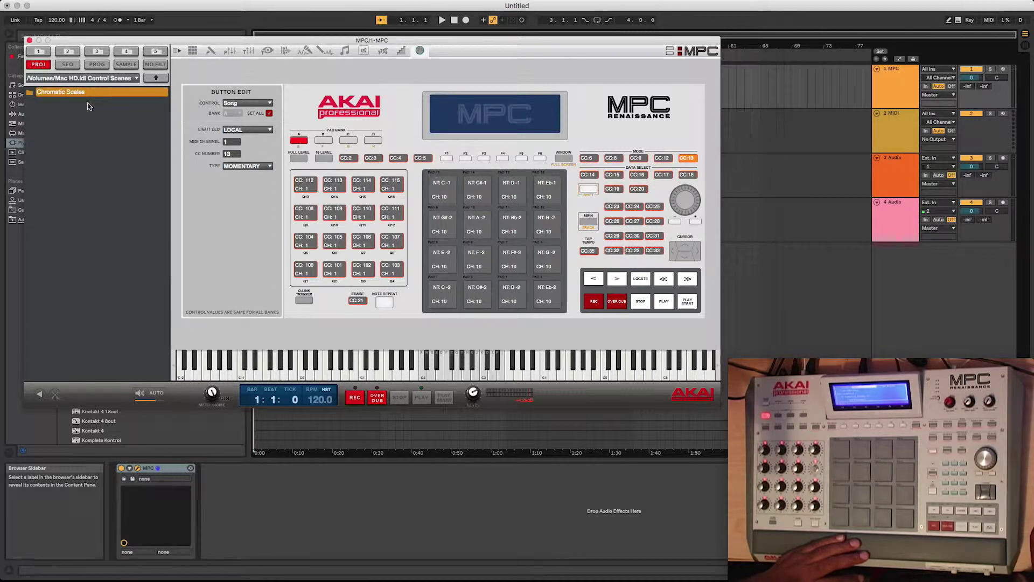
click(155, 64)
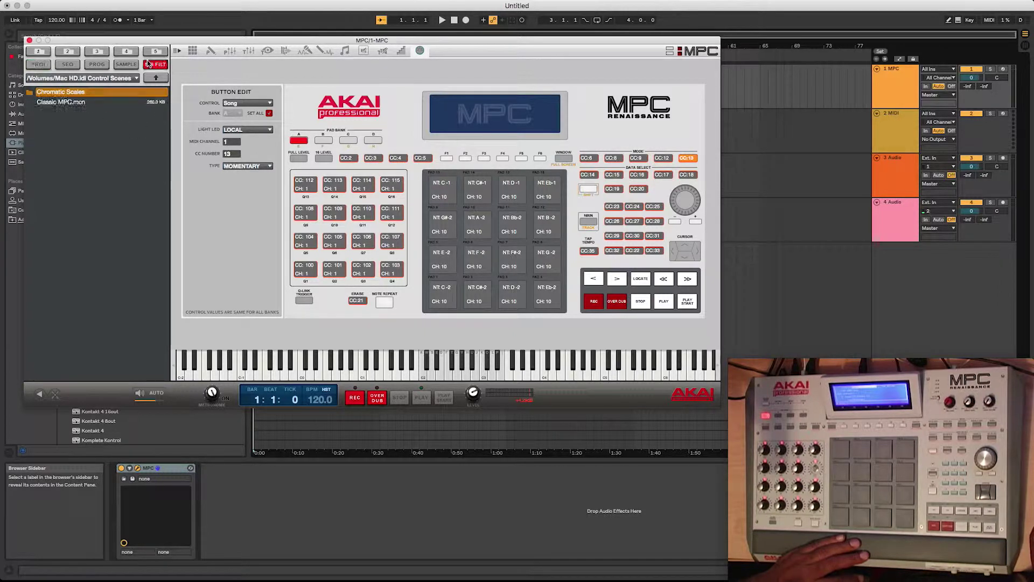
double_click(52, 103)
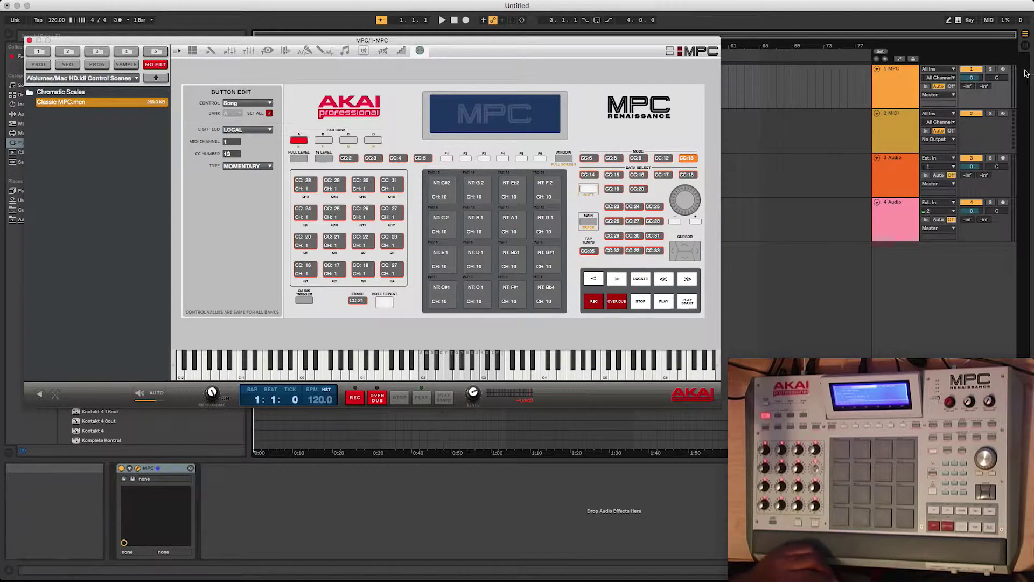
Arm the MPC track for recording and close the MPC plug-in window
click(1003, 70)
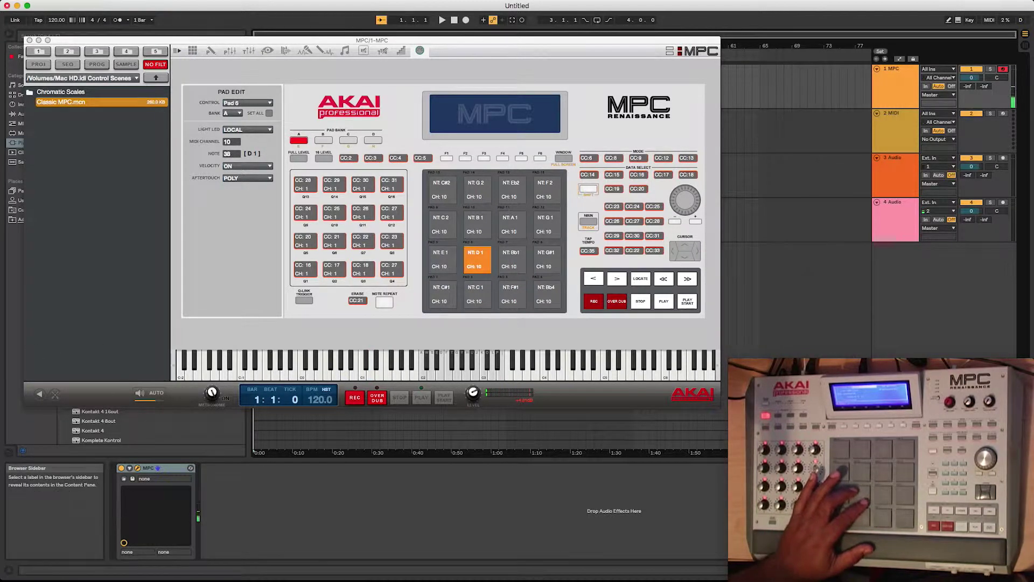
key(super+alt+p)
key(super+alt+p)
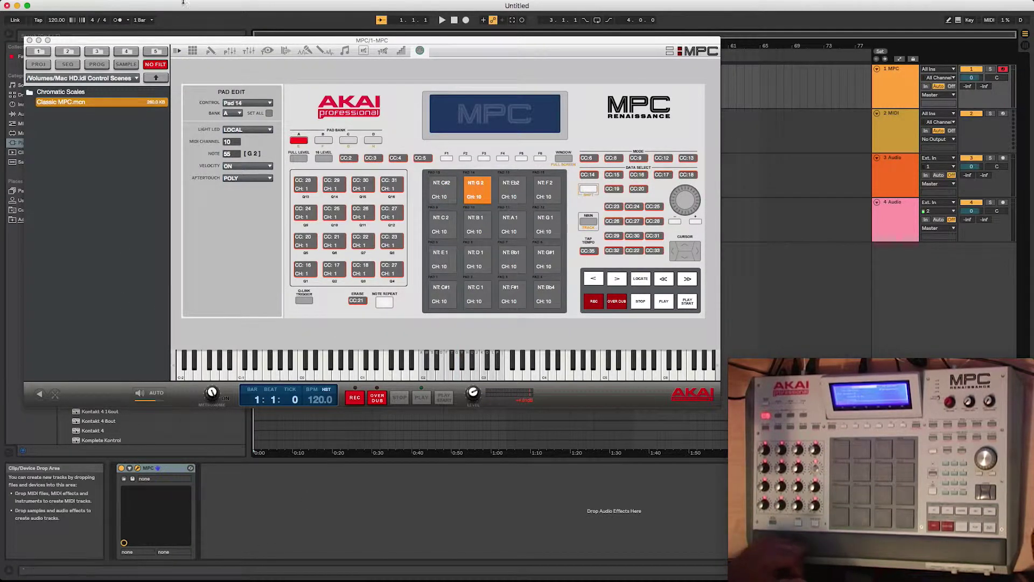
drag(149, 45, 283, 31)
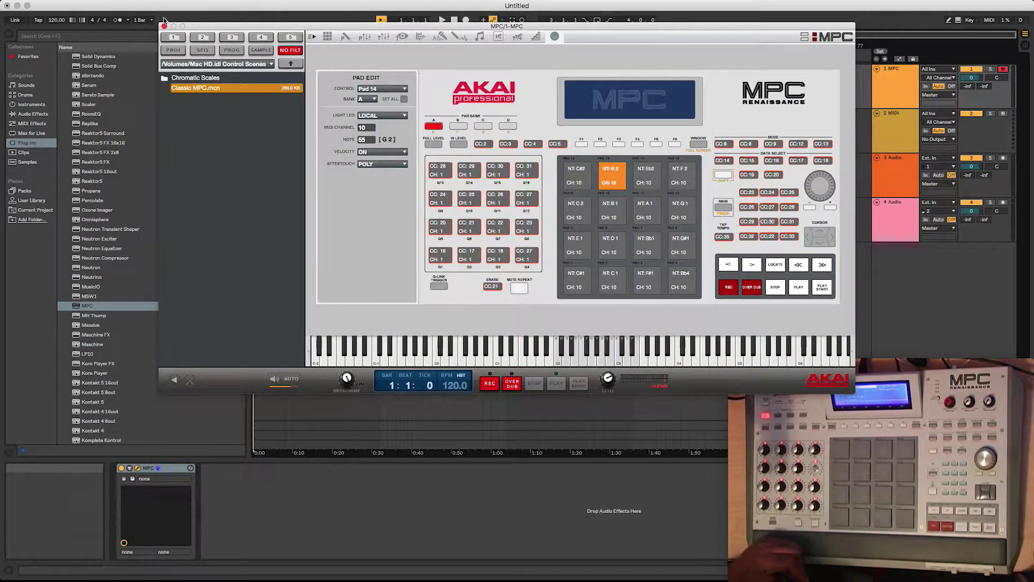
click(208, 28)
click(165, 27)
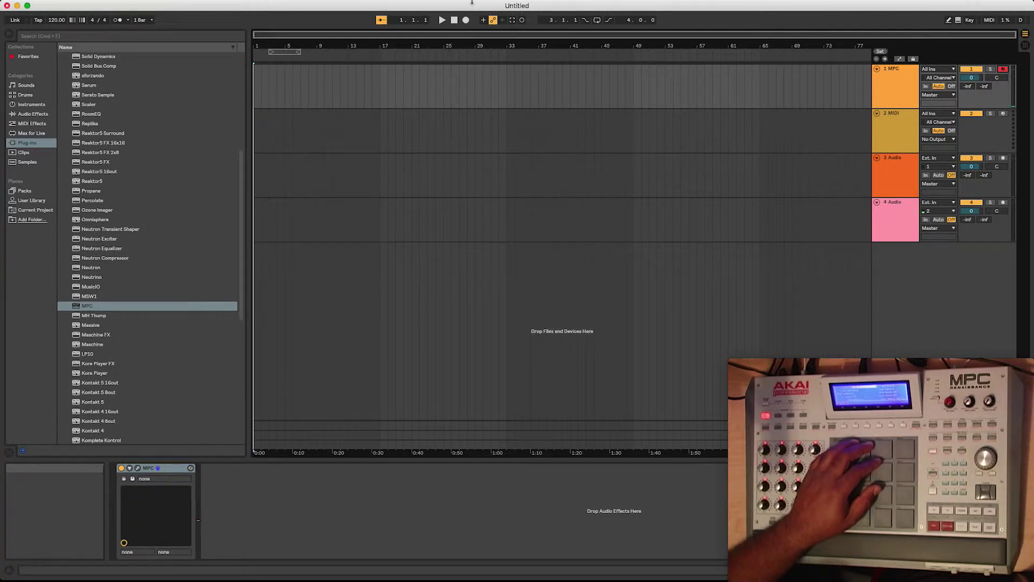
Record a pad performance about two bars long on the MPC track and play it back from the start
click(466, 20)
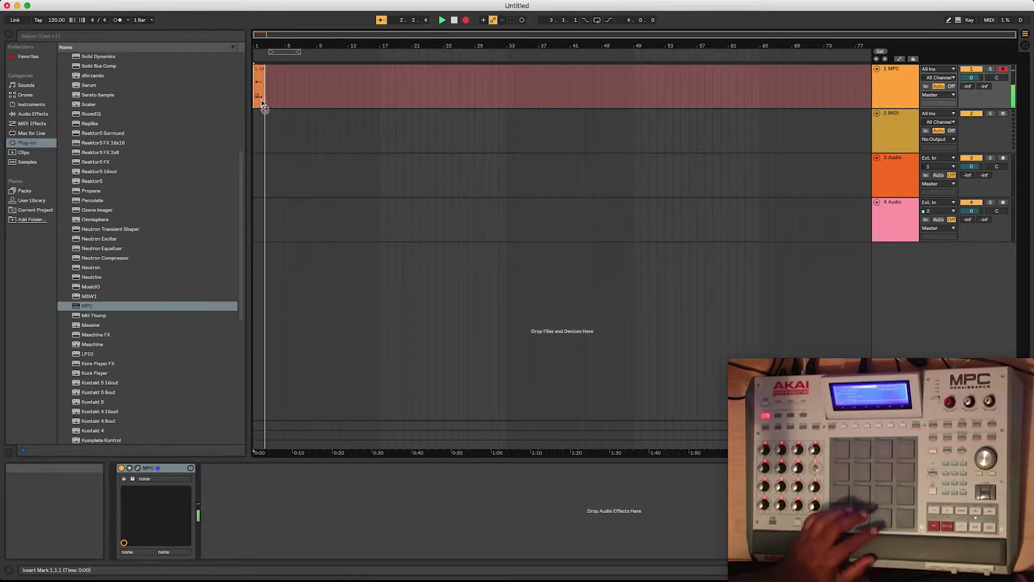
click(454, 20)
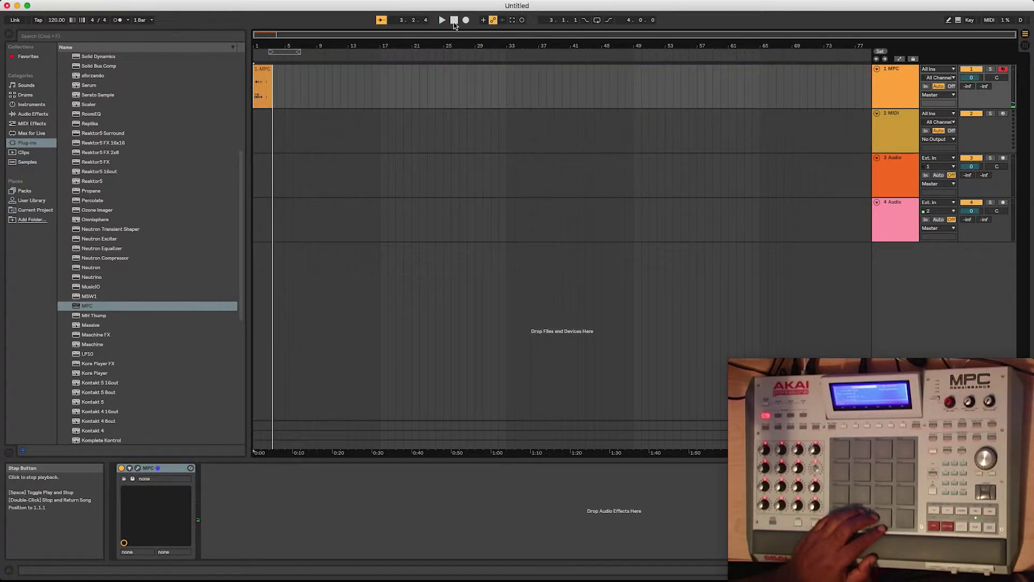
click(455, 21)
click(441, 20)
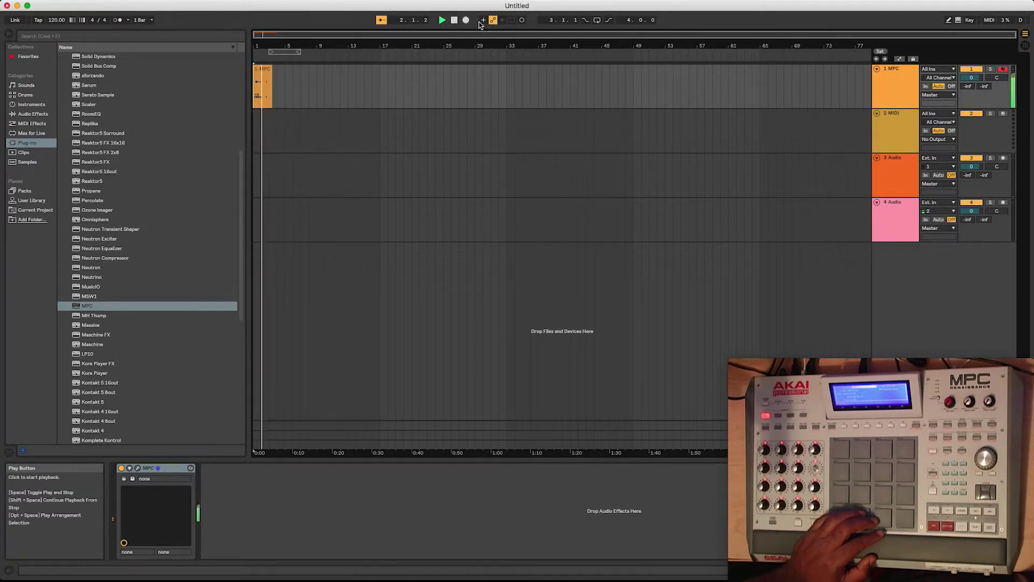
click(455, 20)
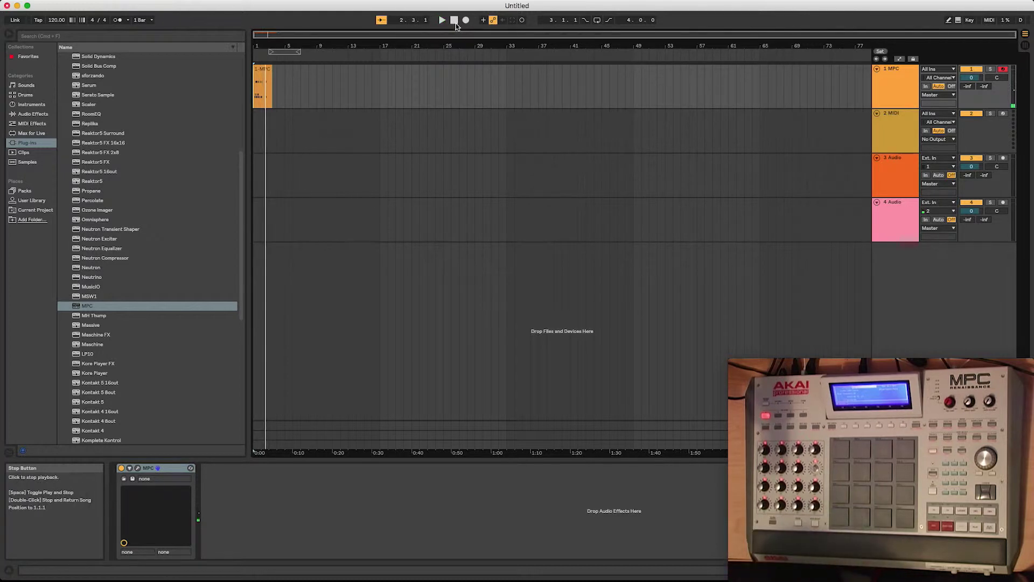
Undo the recorded MPC clip and return the song position to 1.1.1
key(super+z)
click(454, 21)
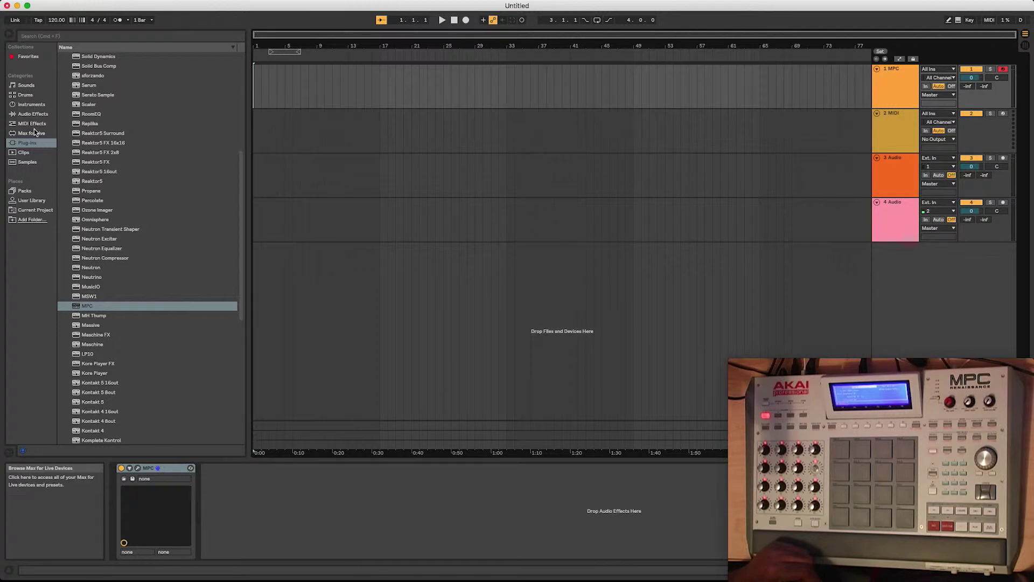
Insert an Arpeggiator MIDI effect before the MPC plug-in on the MPC track and set its style to Chord Trigger
click(33, 123)
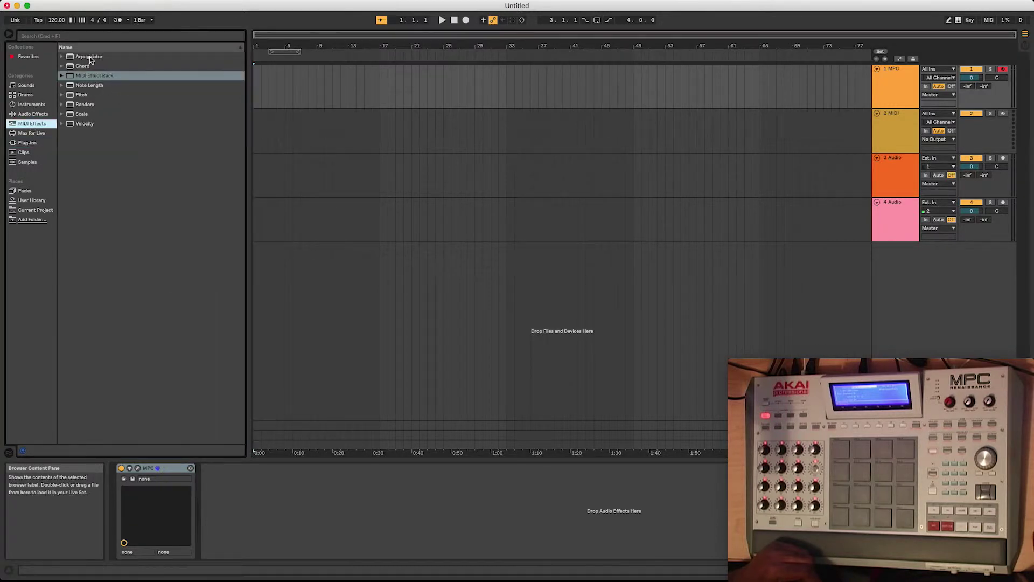
drag(70, 58, 235, 500)
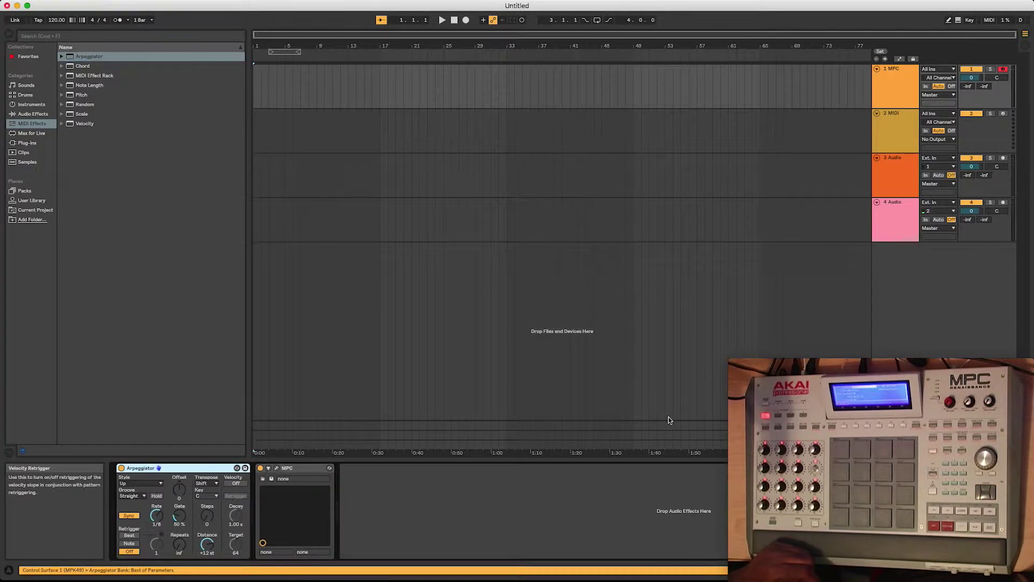
click(293, 469)
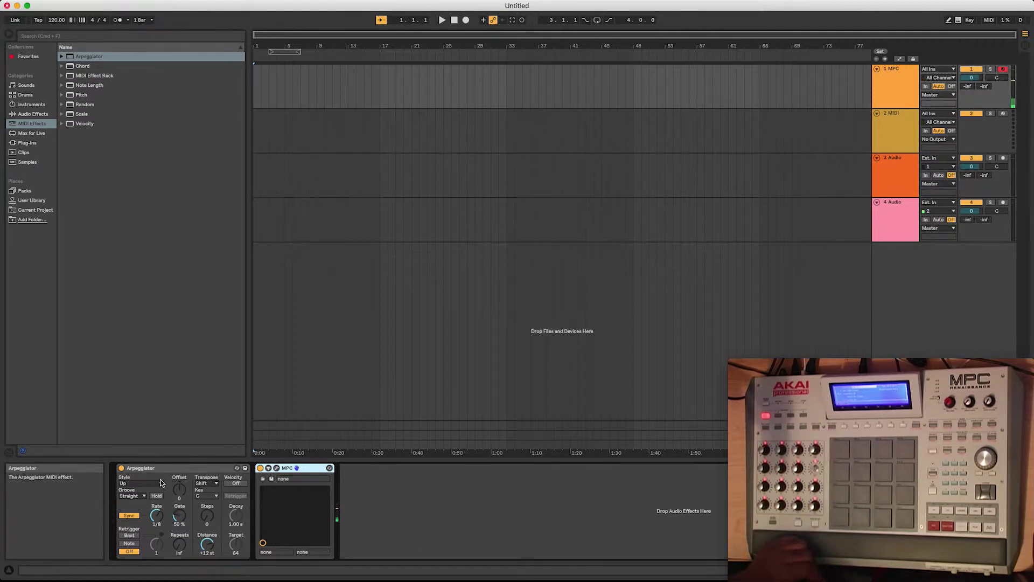
click(159, 484)
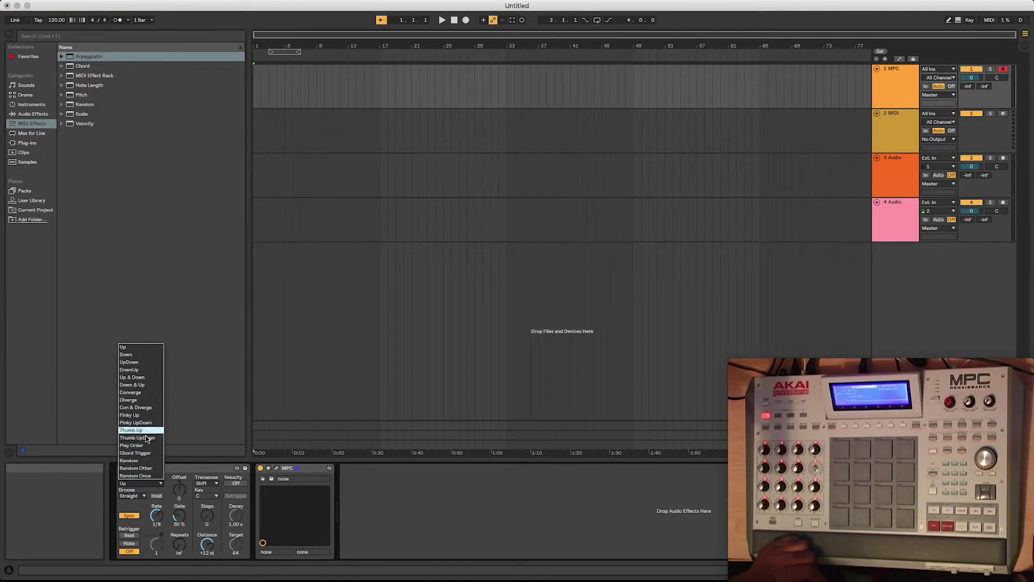
click(145, 454)
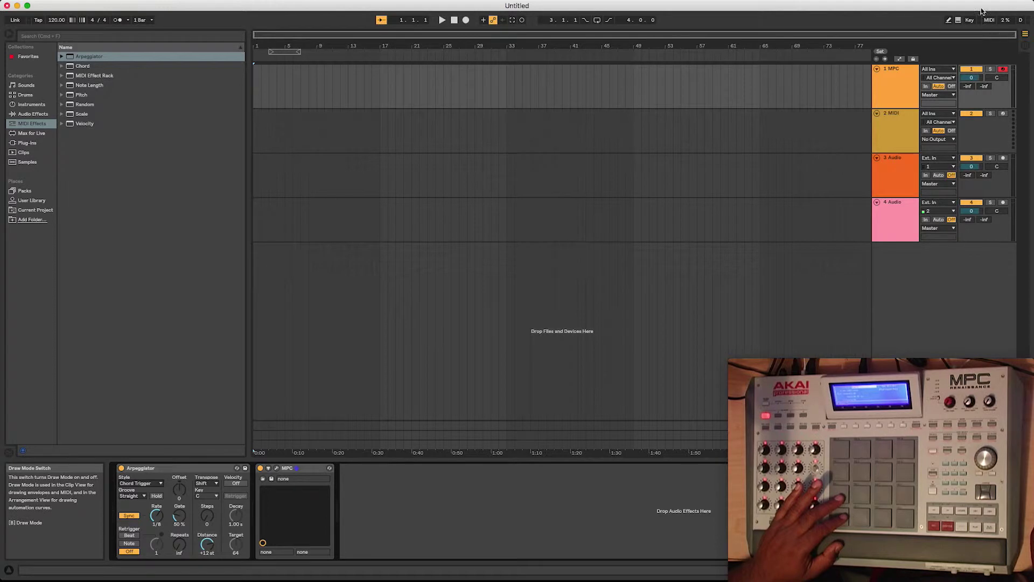
MIDI-map the first Arpeggiator's on/off switch to CC 23 on channel 1
click(989, 20)
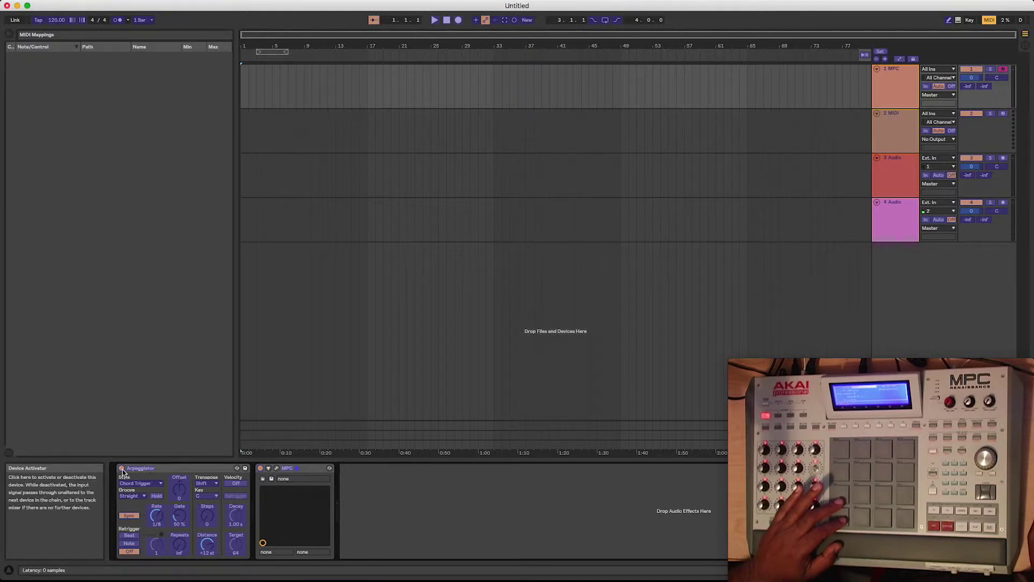
click(122, 469)
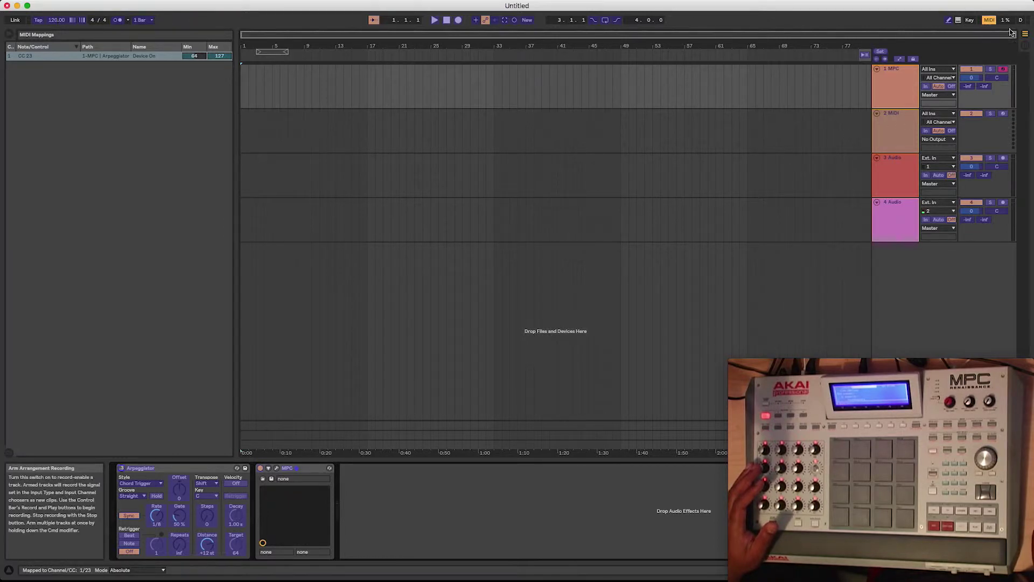
click(987, 22)
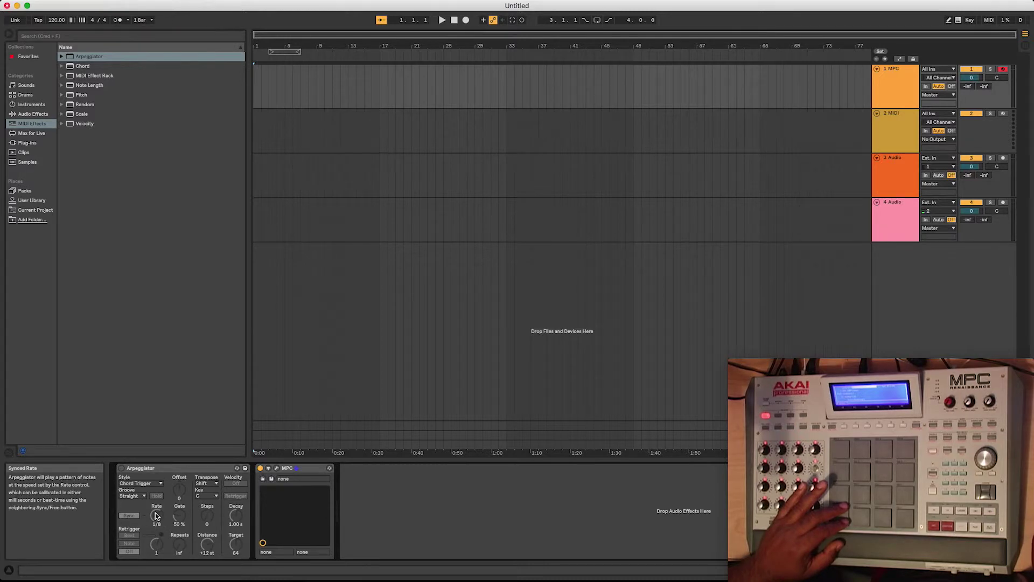
Add a second Arpeggiator before the MPC plug-in with the Chord Trigger style and a rate of 1/16
drag(74, 56, 210, 129)
click(82, 57)
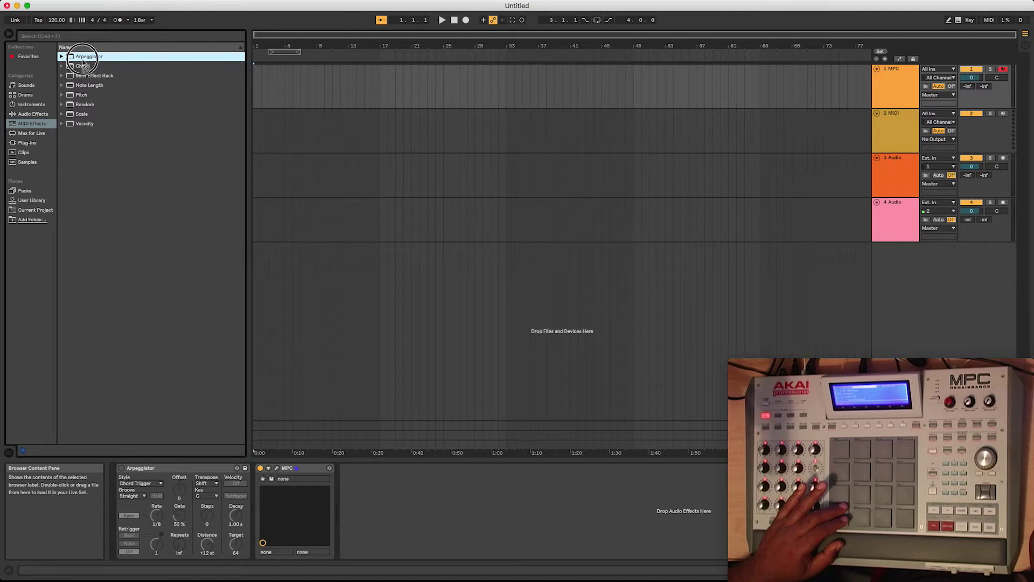
double_click(82, 58)
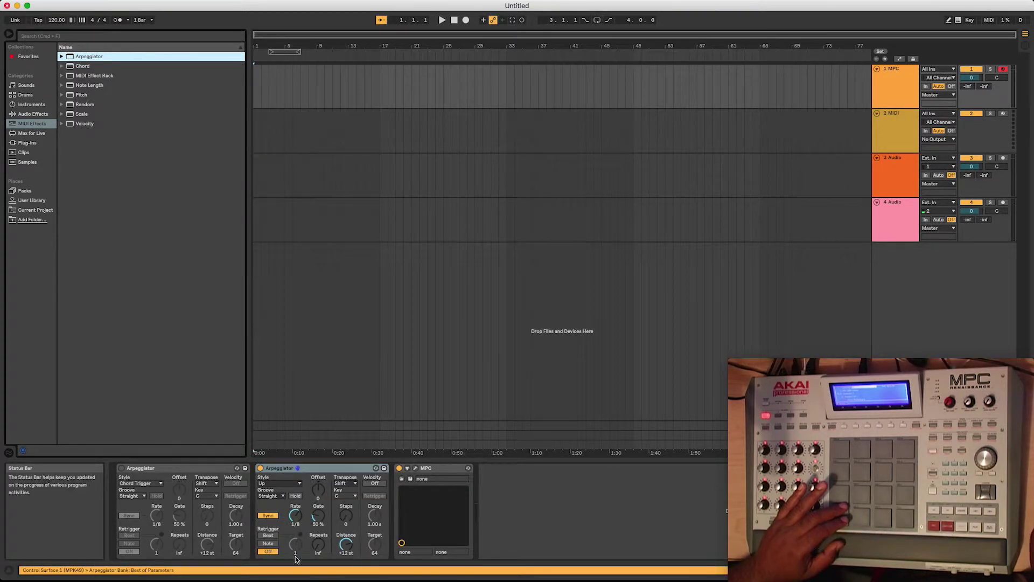
click(295, 488)
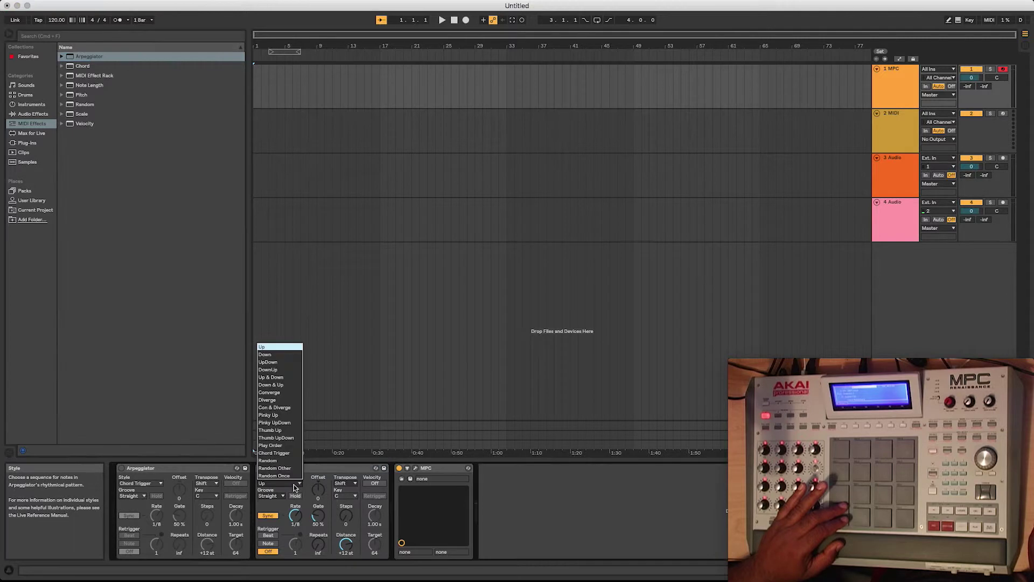
click(286, 456)
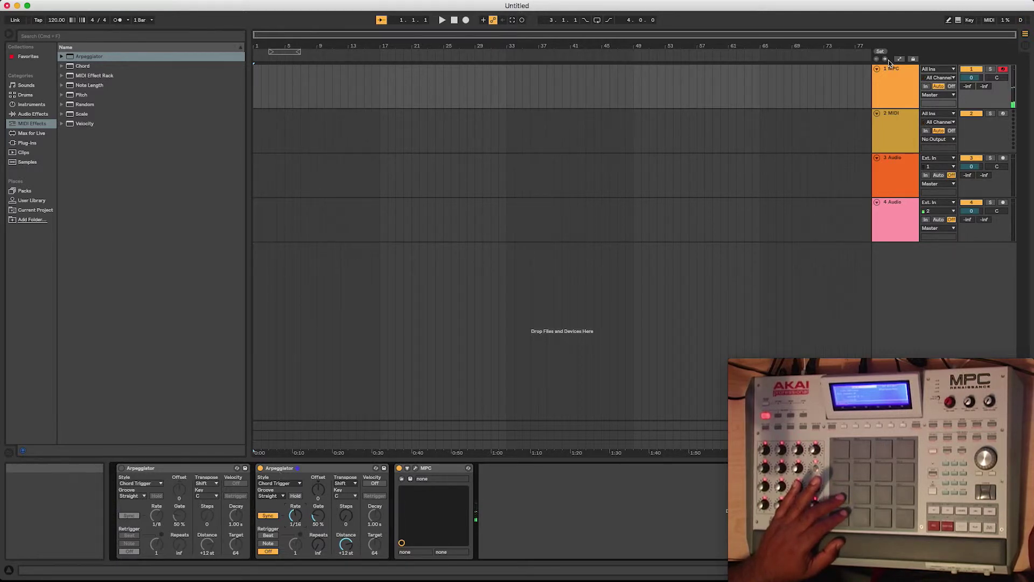
MIDI-map the second Arpeggiator's on/off switch to CC 24 on channel 1
click(989, 20)
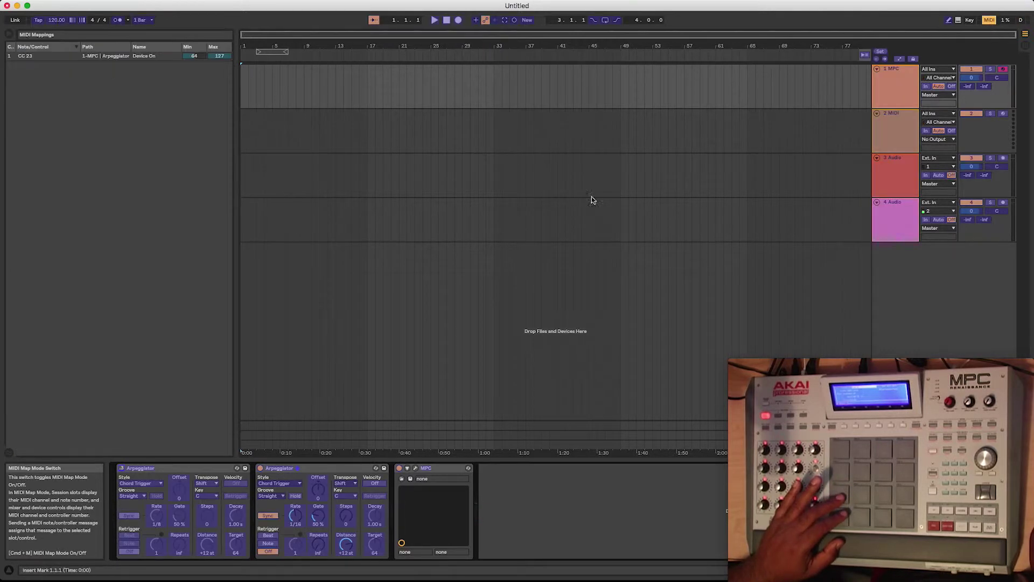
click(260, 469)
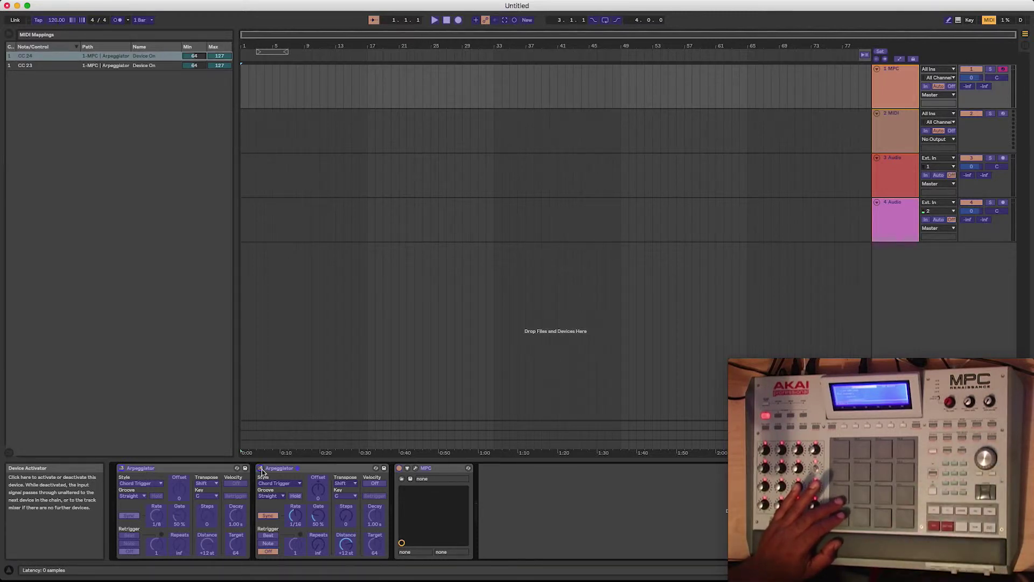
click(989, 21)
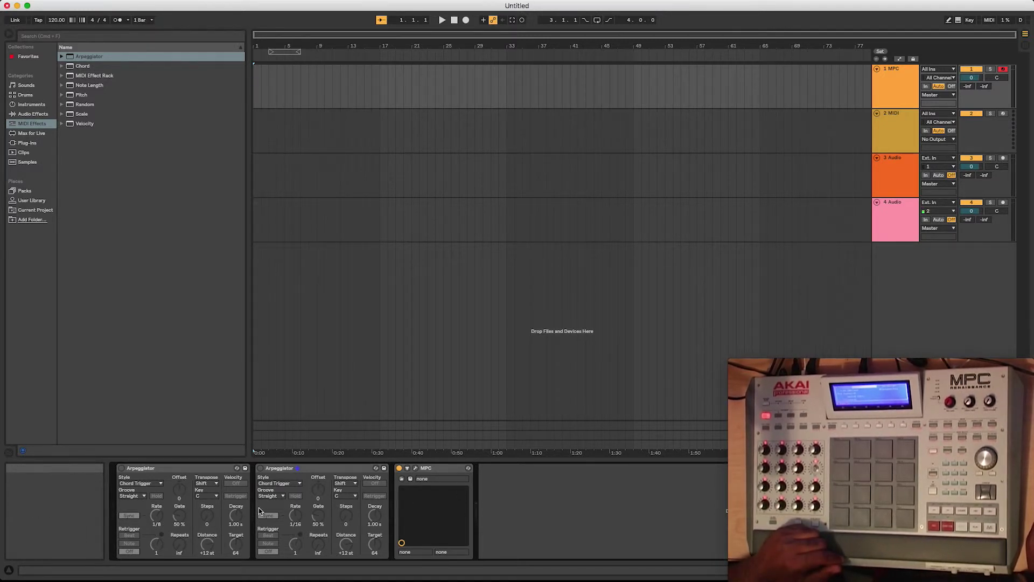
Set the gate of both Arpeggiators to 100 %
drag(179, 521, 179, 503)
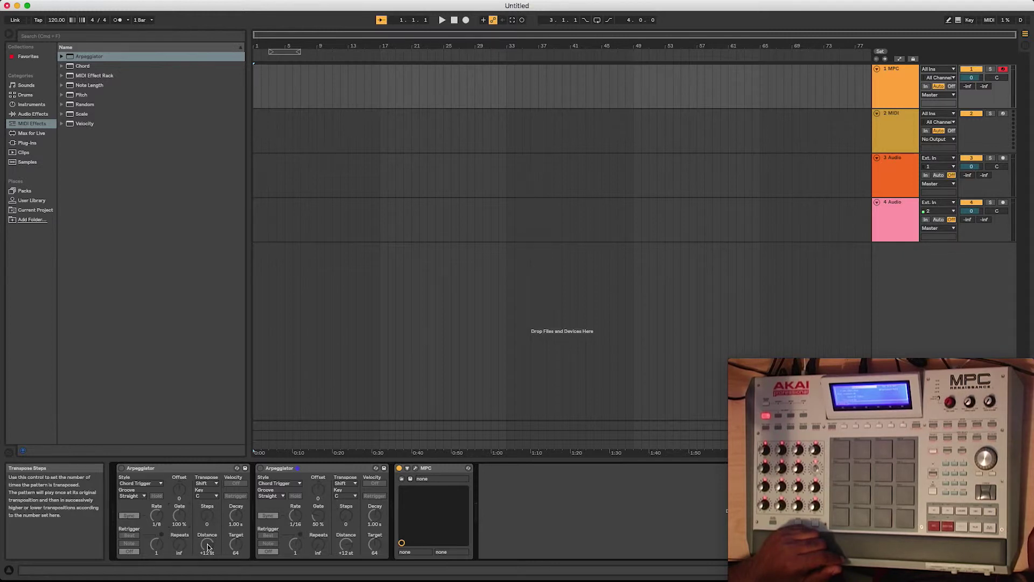
drag(320, 518, 320, 511)
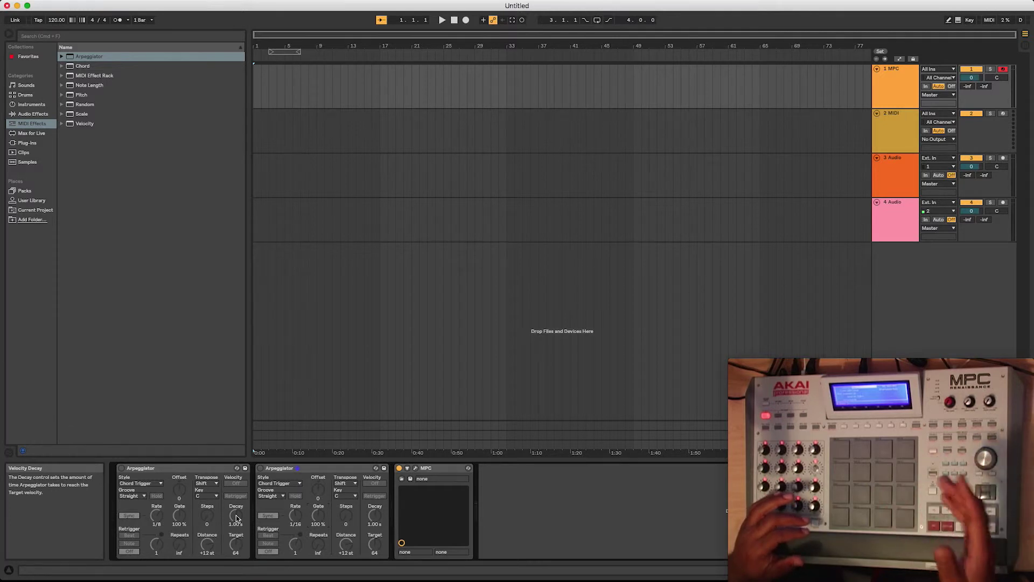
click(260, 467)
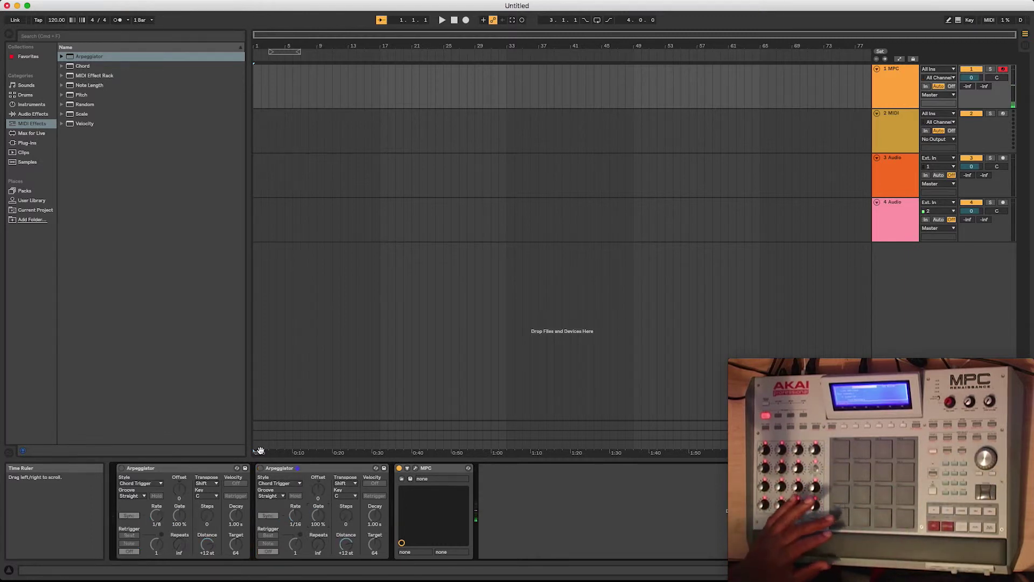
click(260, 451)
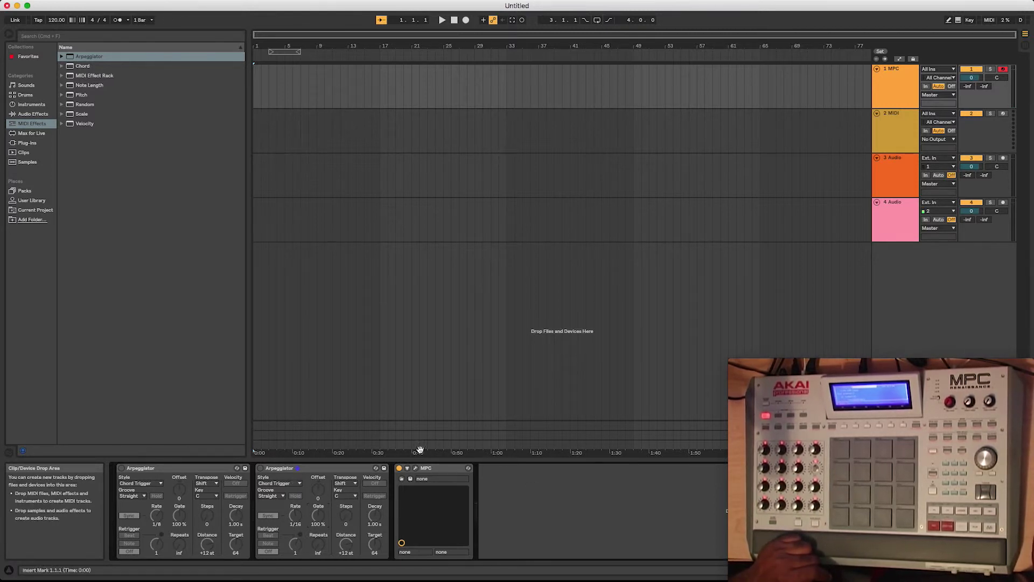
Add a third Arpeggiator before the MPC plug-in with a 1/12 rate, Chord Trigger style and 100 % gate
double_click(89, 57)
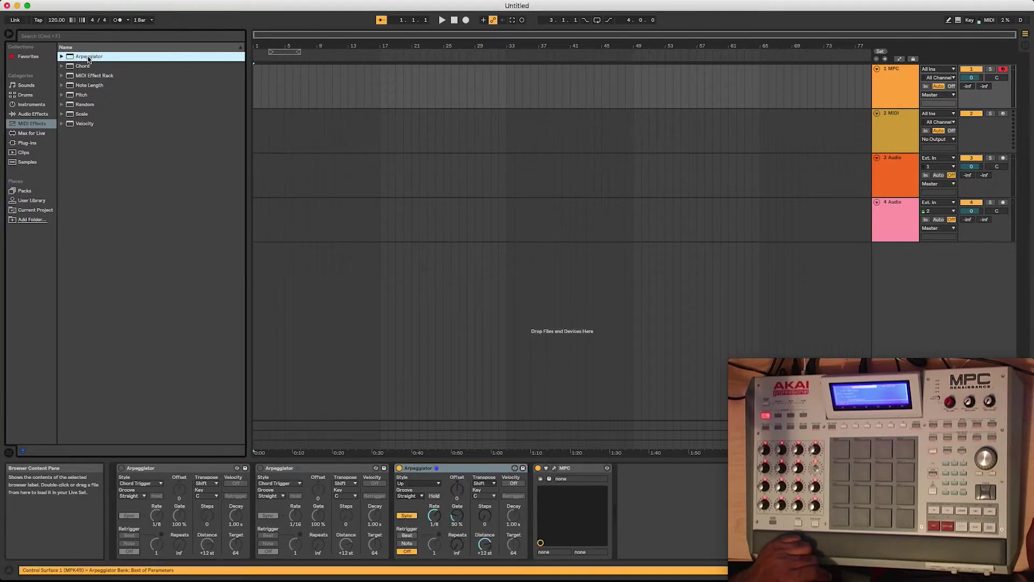
drag(434, 516, 434, 509)
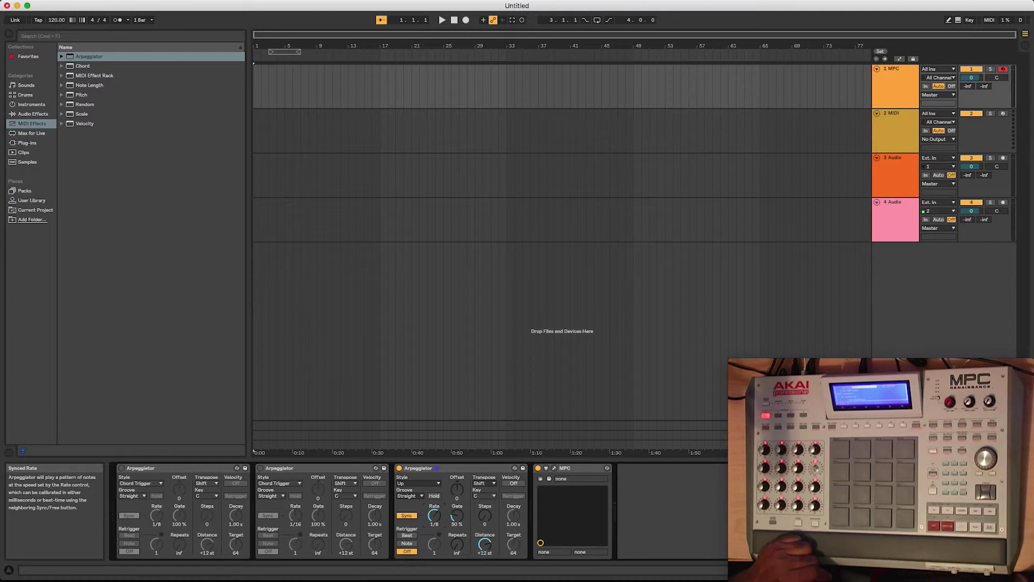
drag(433, 509, 434, 501)
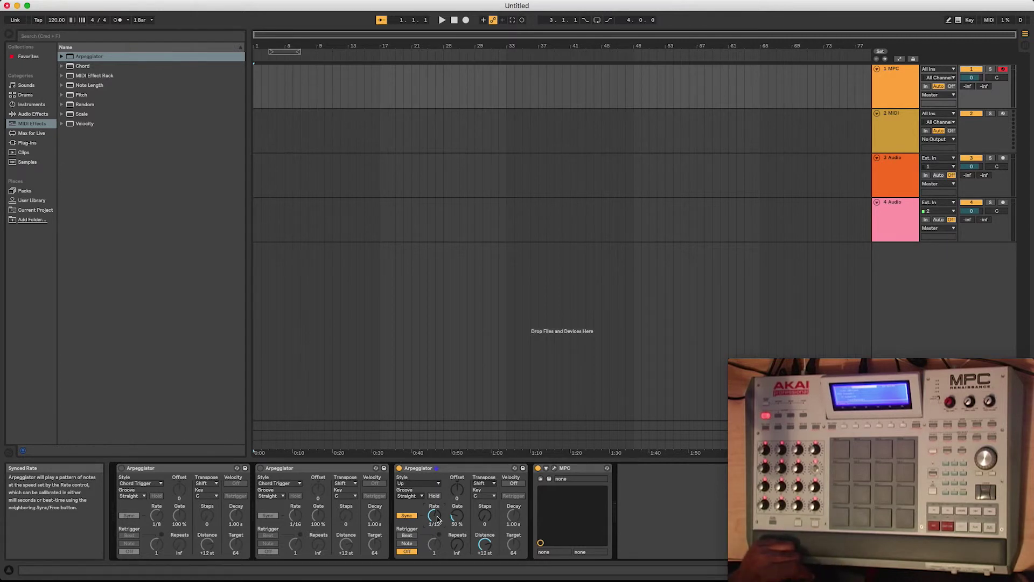
click(437, 483)
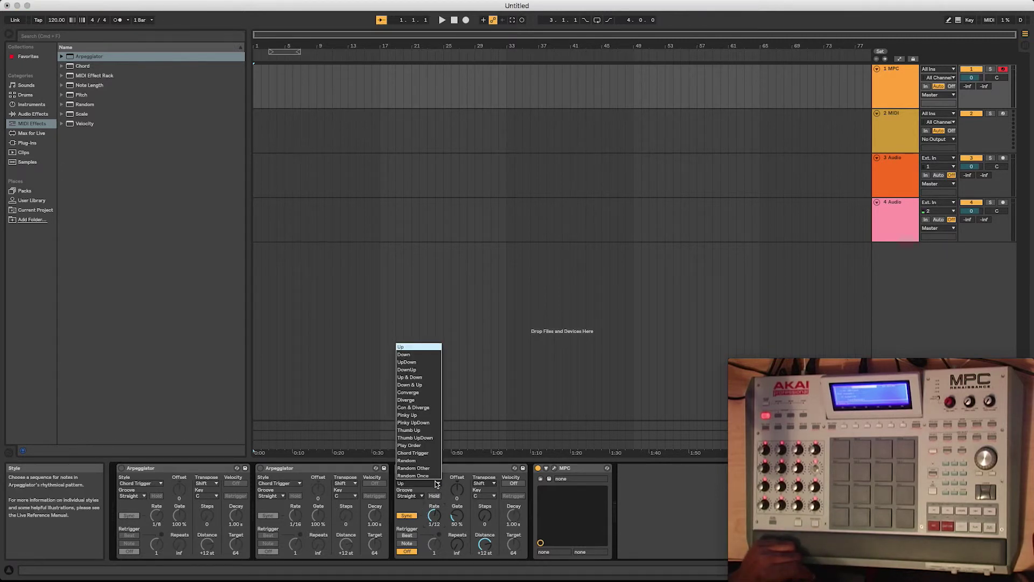
click(425, 453)
drag(457, 515, 457, 502)
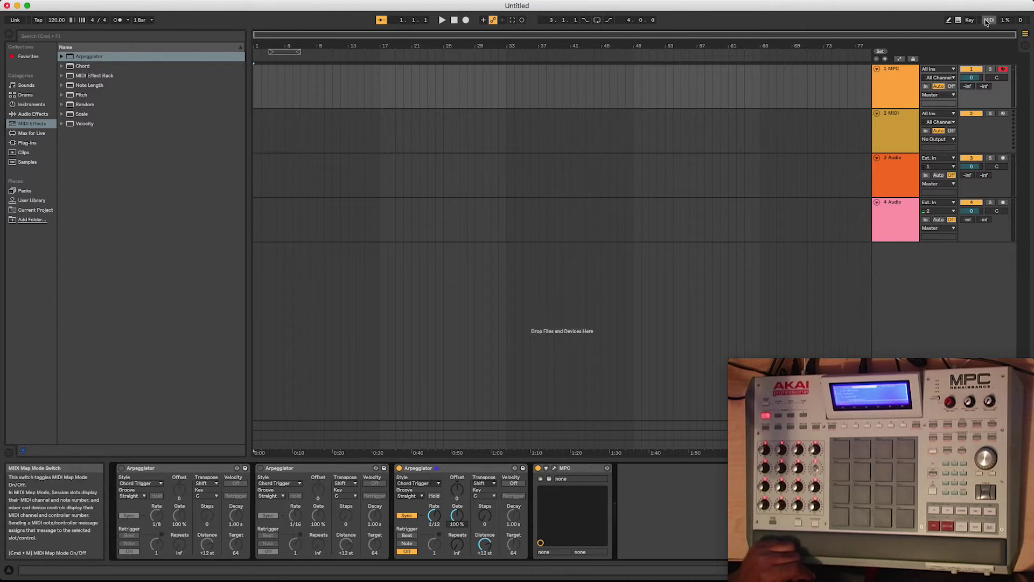
MIDI-map the third Arpeggiator's on/off switch to CC 25 on channel 1
click(989, 20)
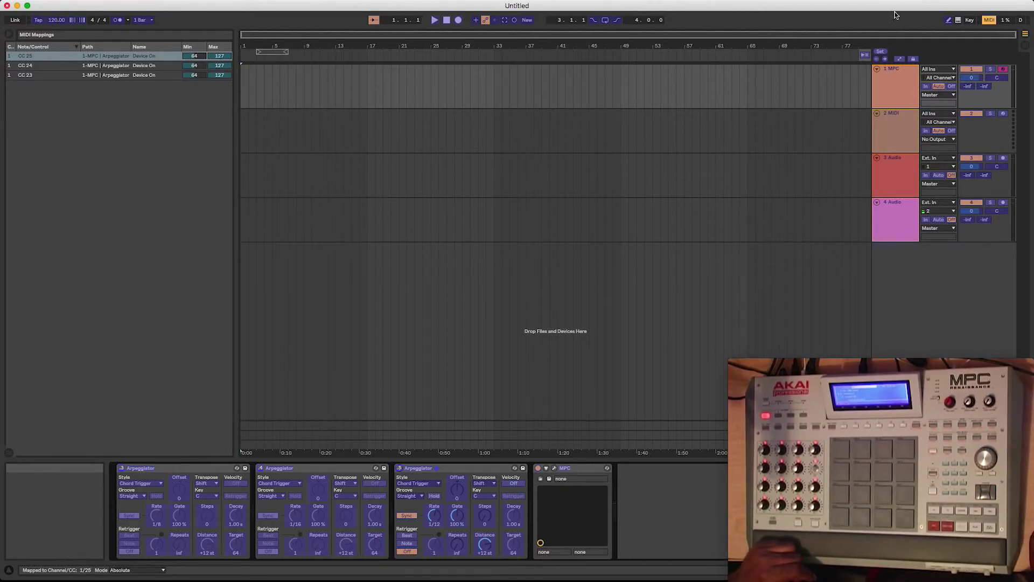
click(991, 23)
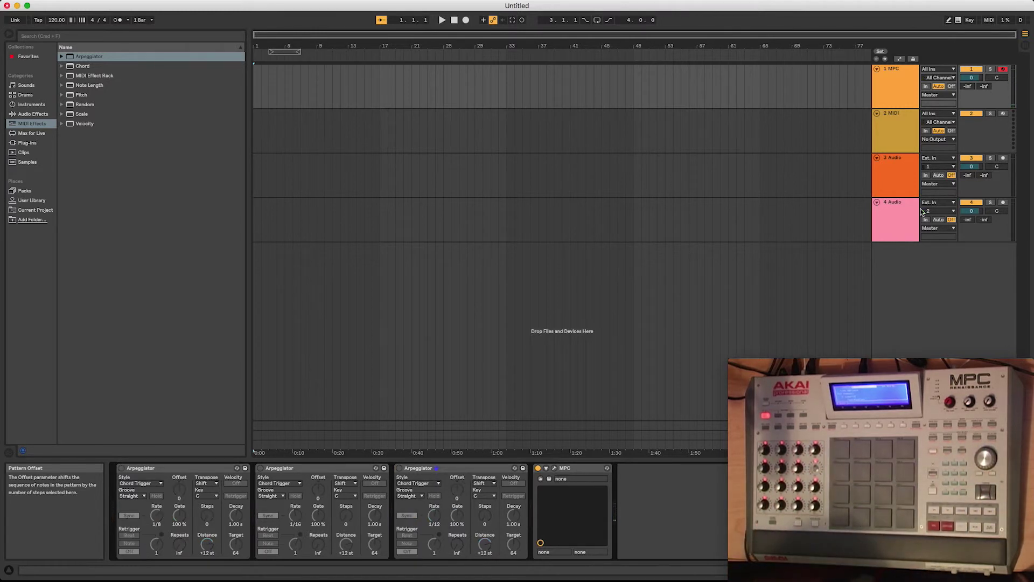
Fold the three Arpeggiators and group them into a MIDI effect rack
mouse_move(1032, 446)
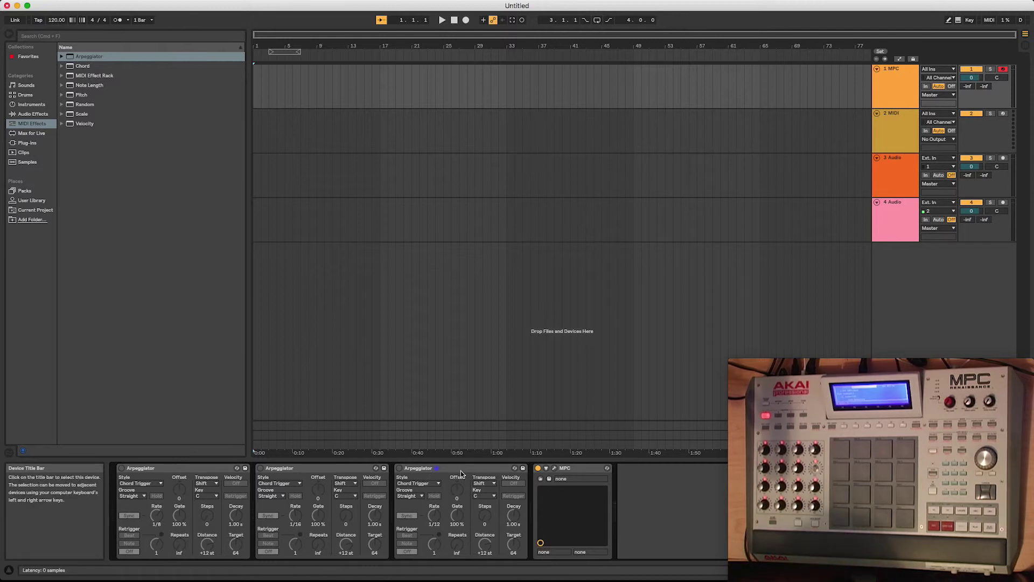
click(460, 471)
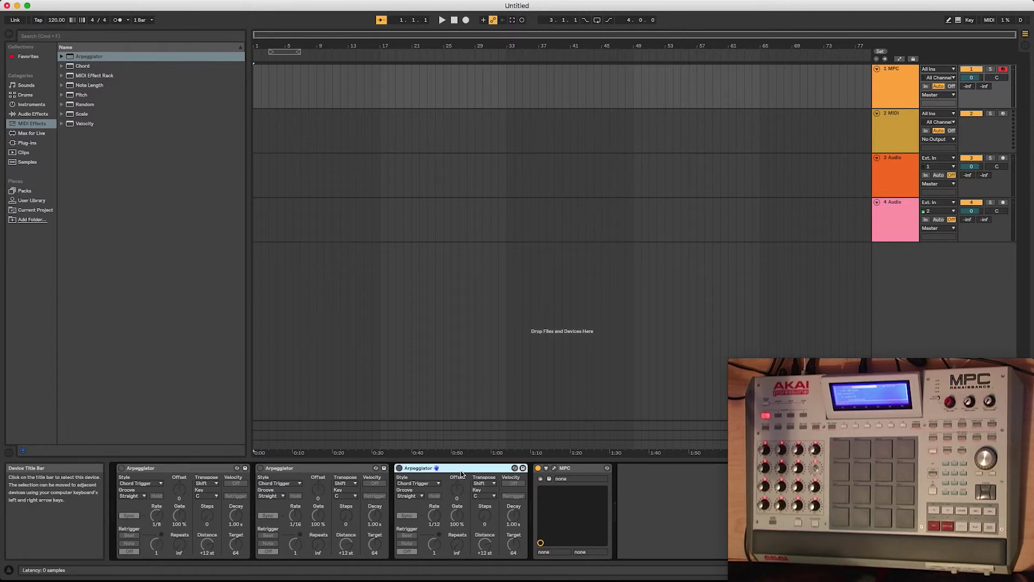
double_click(460, 470)
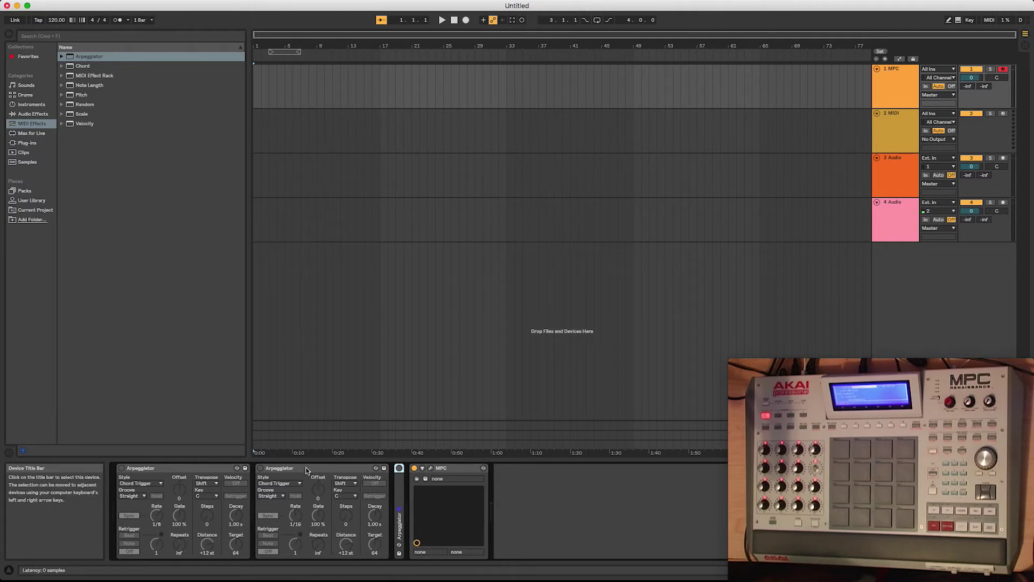
double_click(306, 467)
double_click(165, 470)
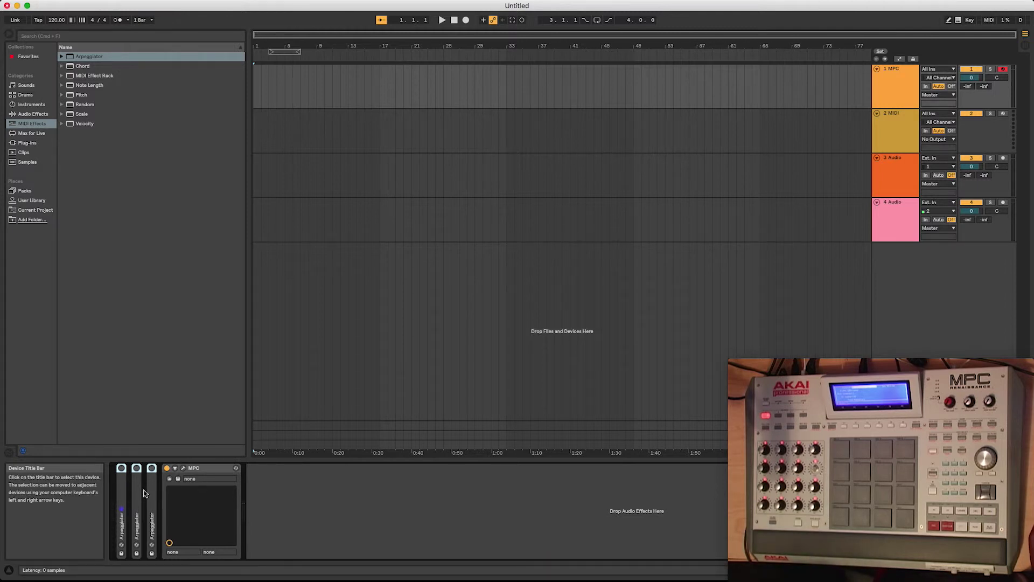
right_click(136, 494)
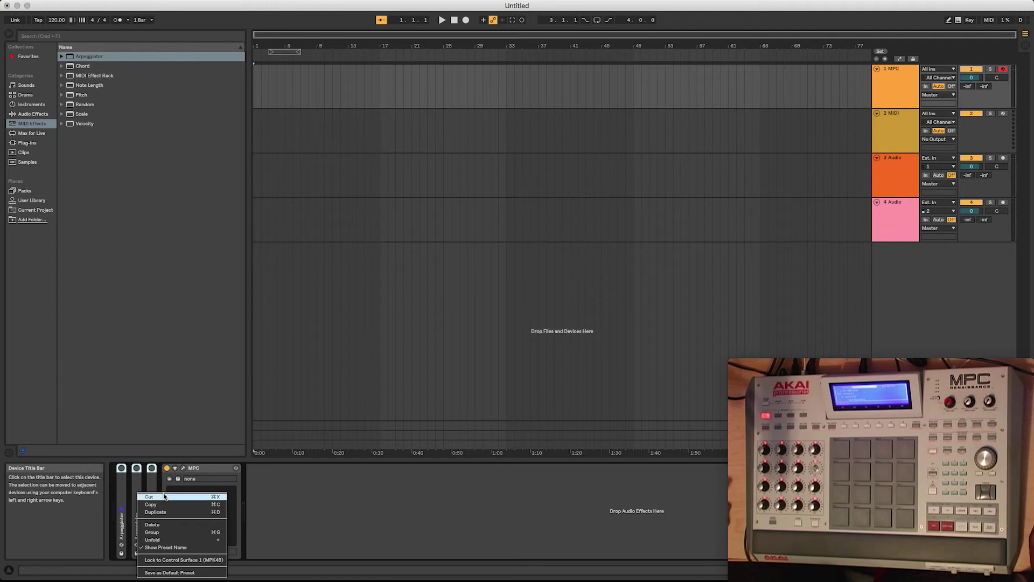
click(169, 532)
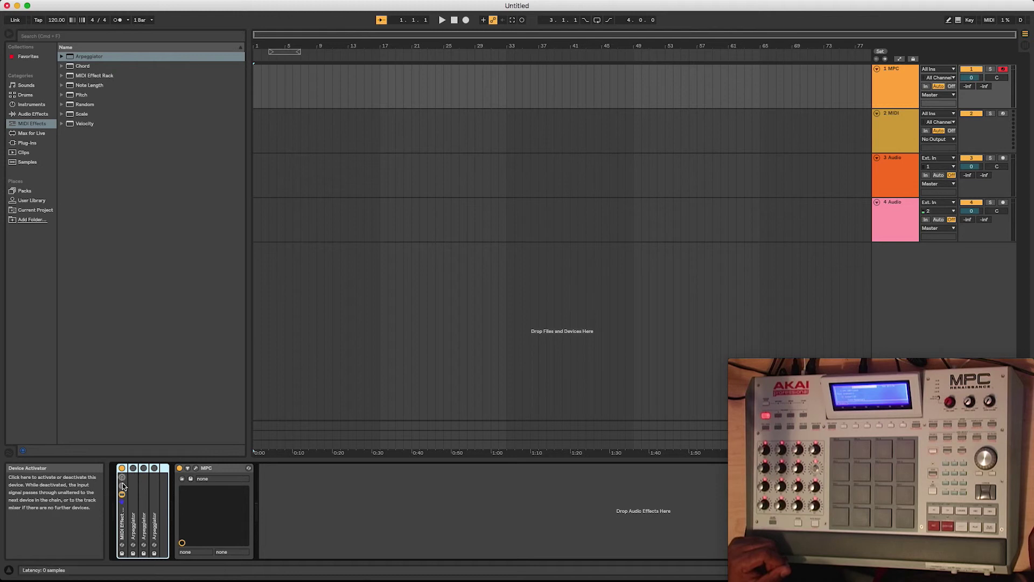
Save the Arpeggiator rack as a preset in the User Library and unfold its three devices
click(121, 554)
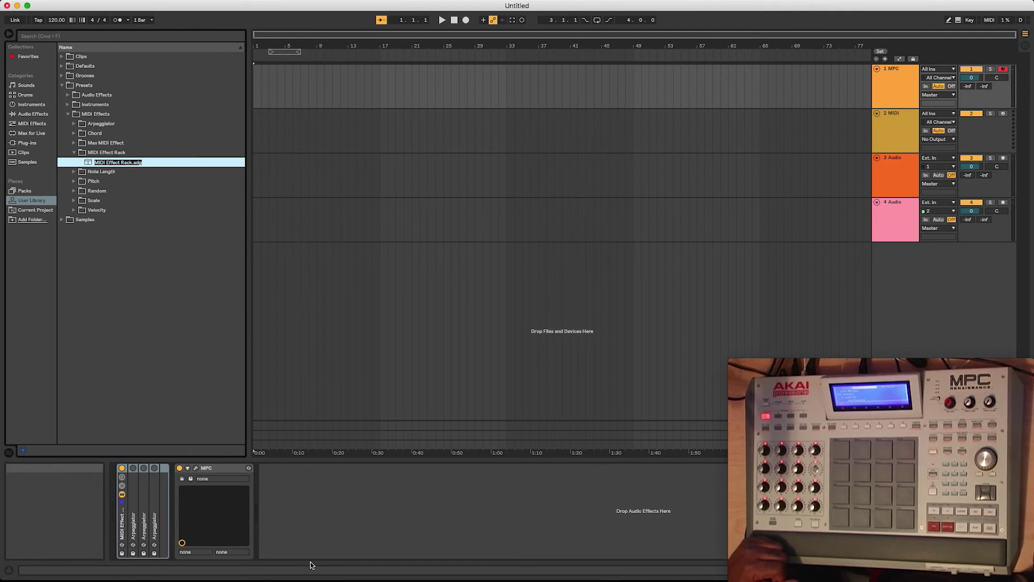
click(156, 497)
click(130, 500)
double_click(130, 500)
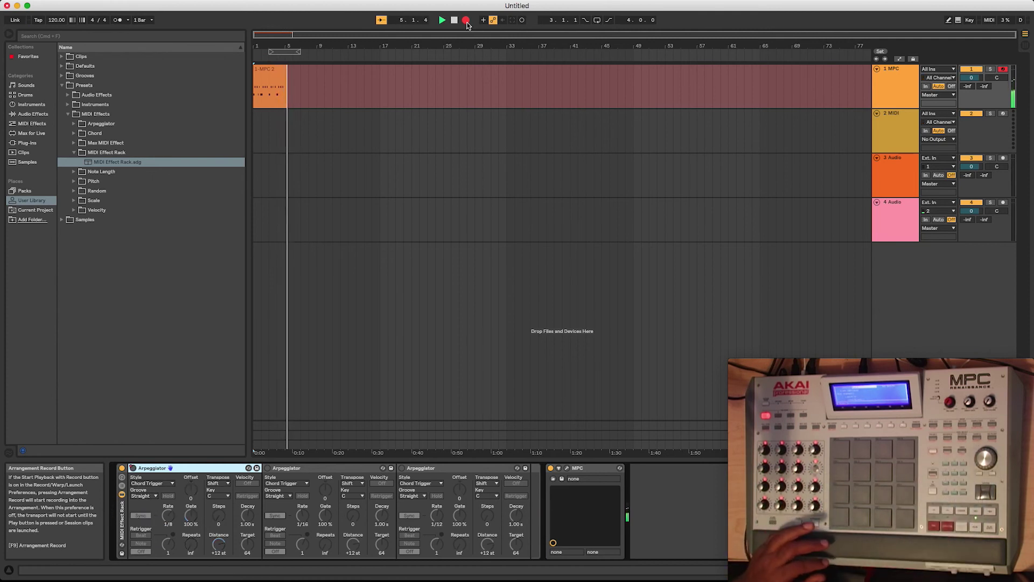
Finish recording the pad performance on the MPC track and trim the clip to four bars, ending at 5.1.1
key(space)
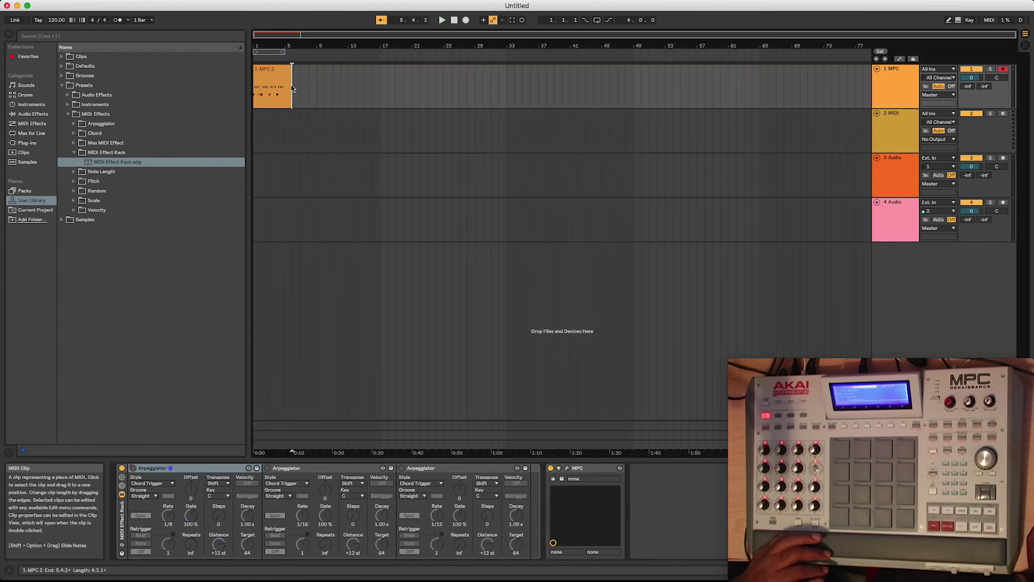
drag(289, 85, 284, 85)
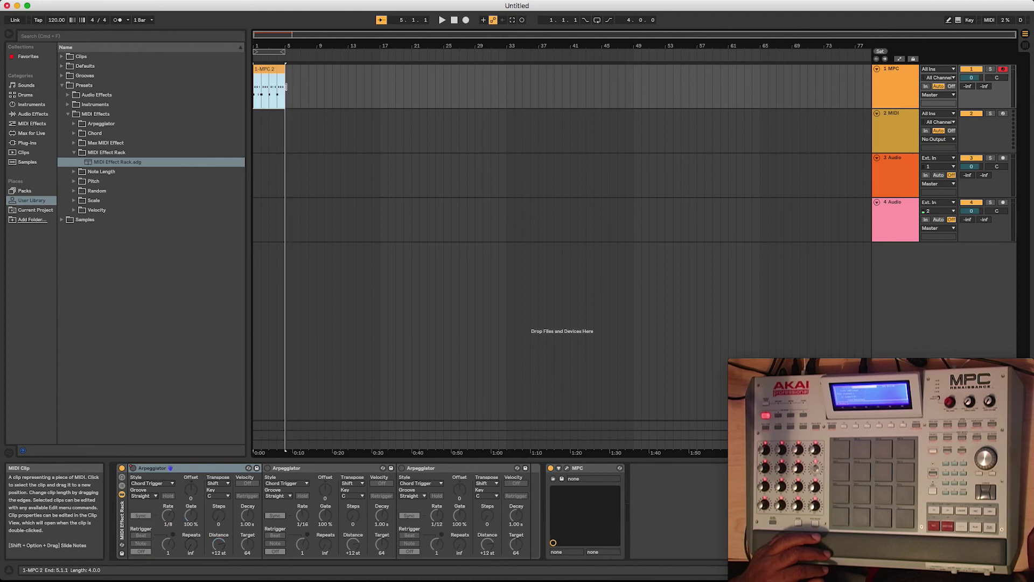